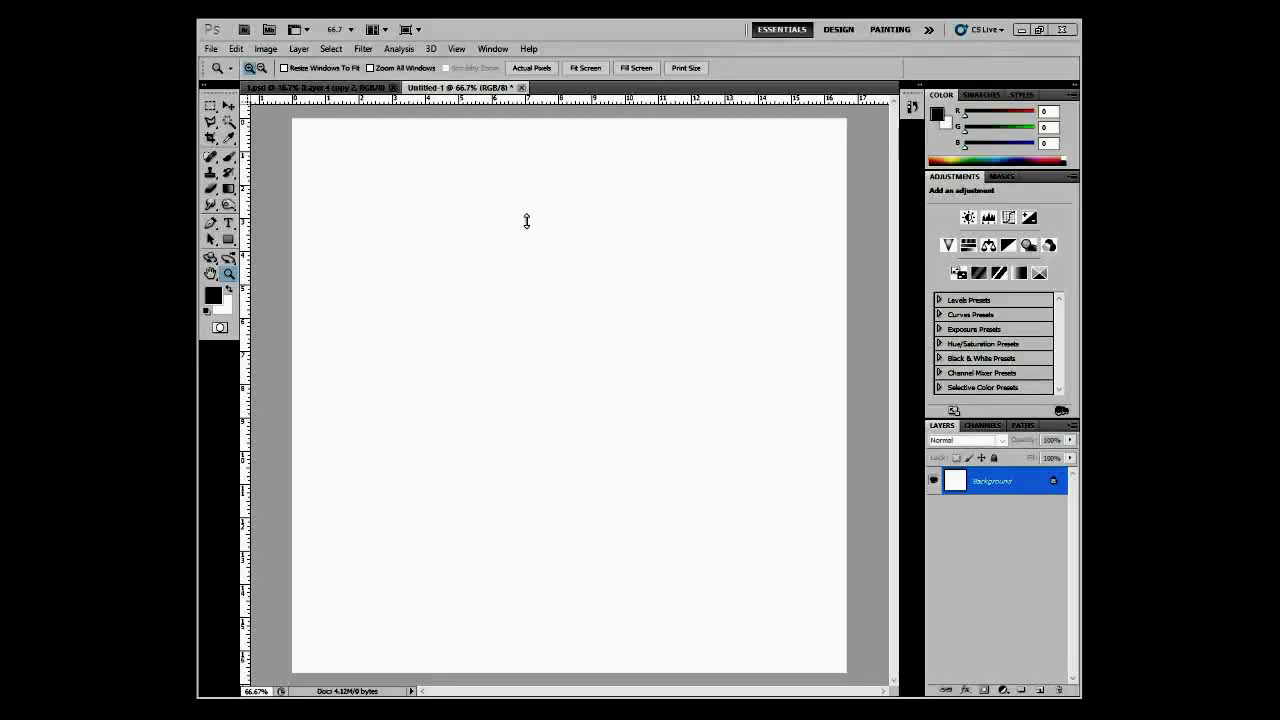
Set the Brush to size 800 with green foreground, undoing a test dab.
key(b)
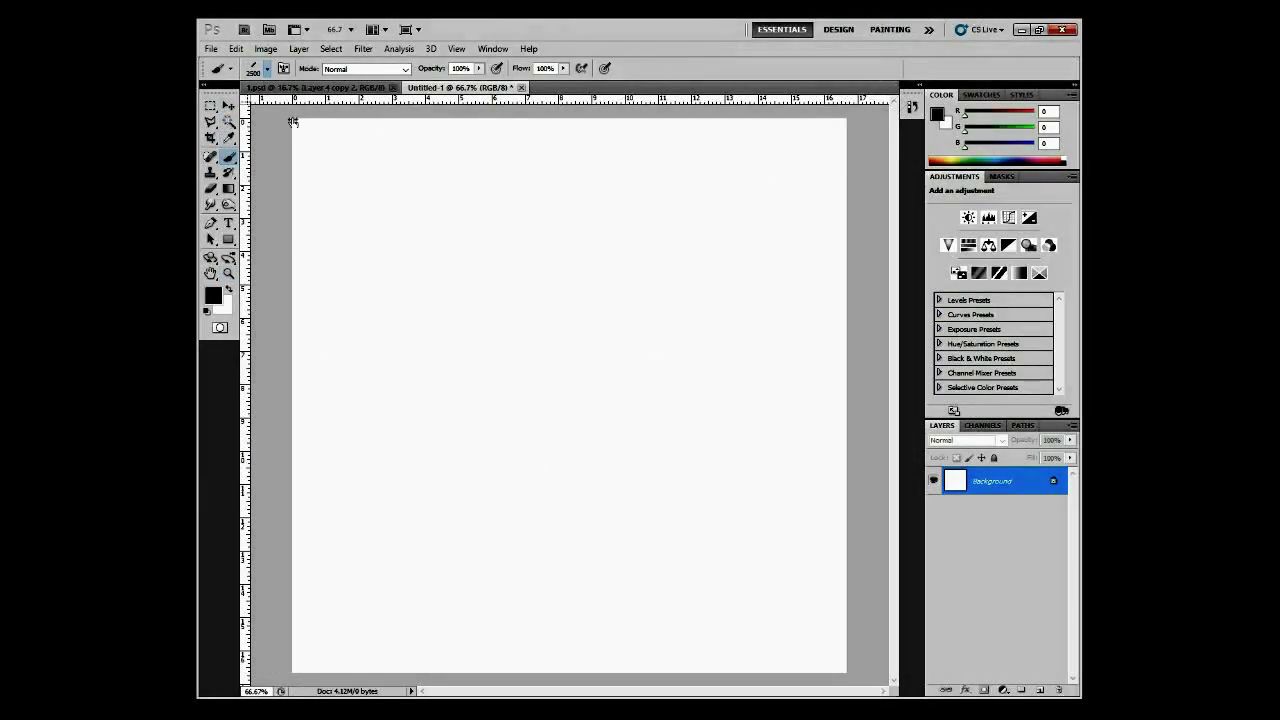
key(bracketright)
key(bracketright)
key(bracketright)
key(bracketleft)
key(bracketleft)
key(bracketleft)
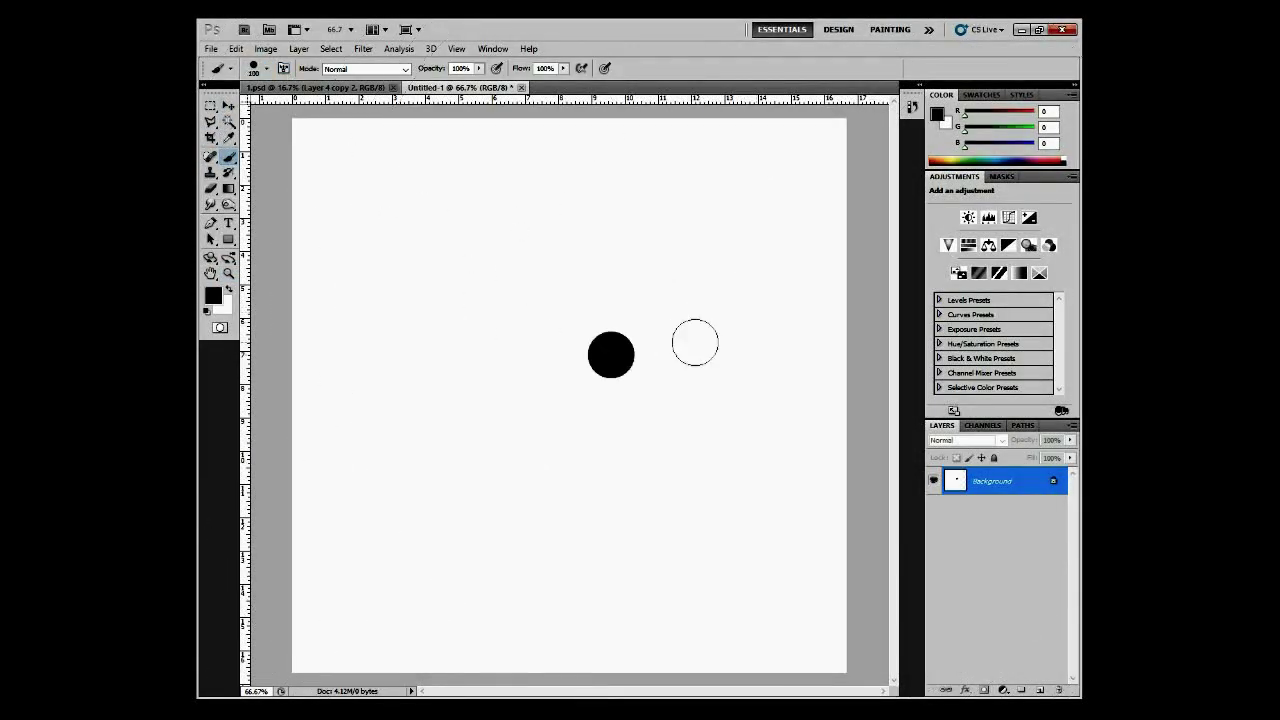
key(bracketright)
key(bracketright)
key(bracketright)
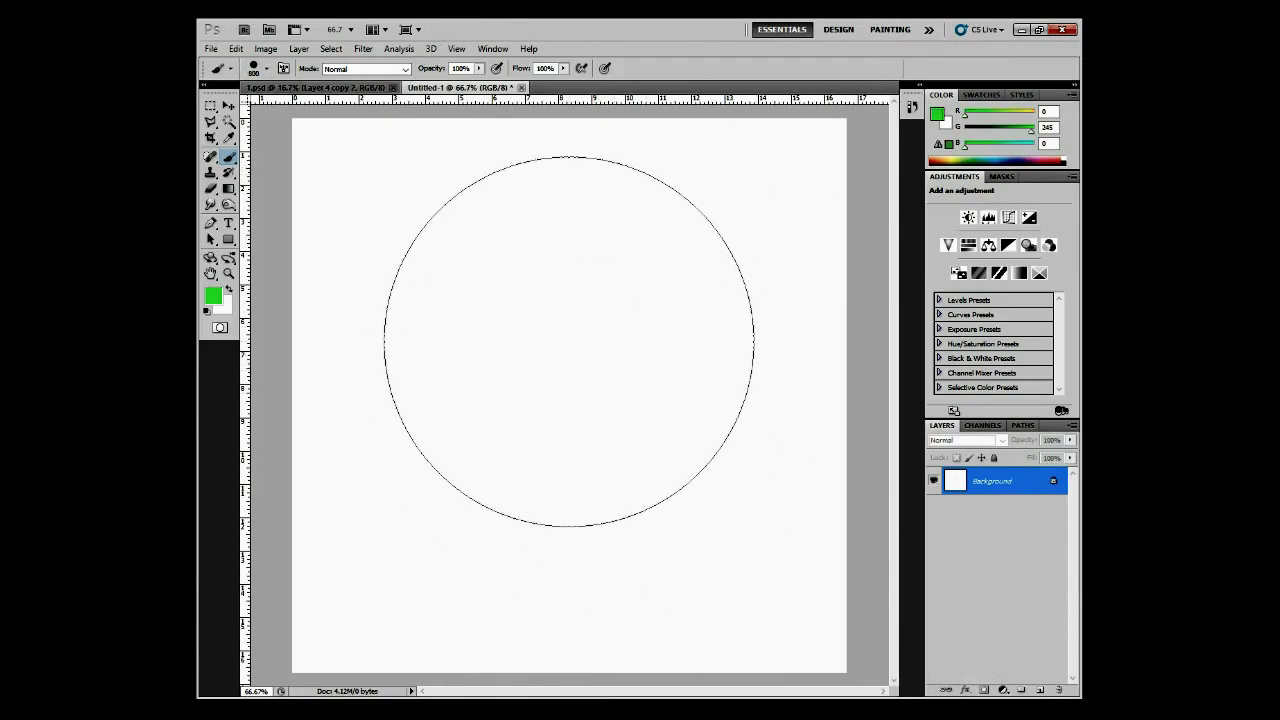
click(569, 339)
key(ctrl+z)
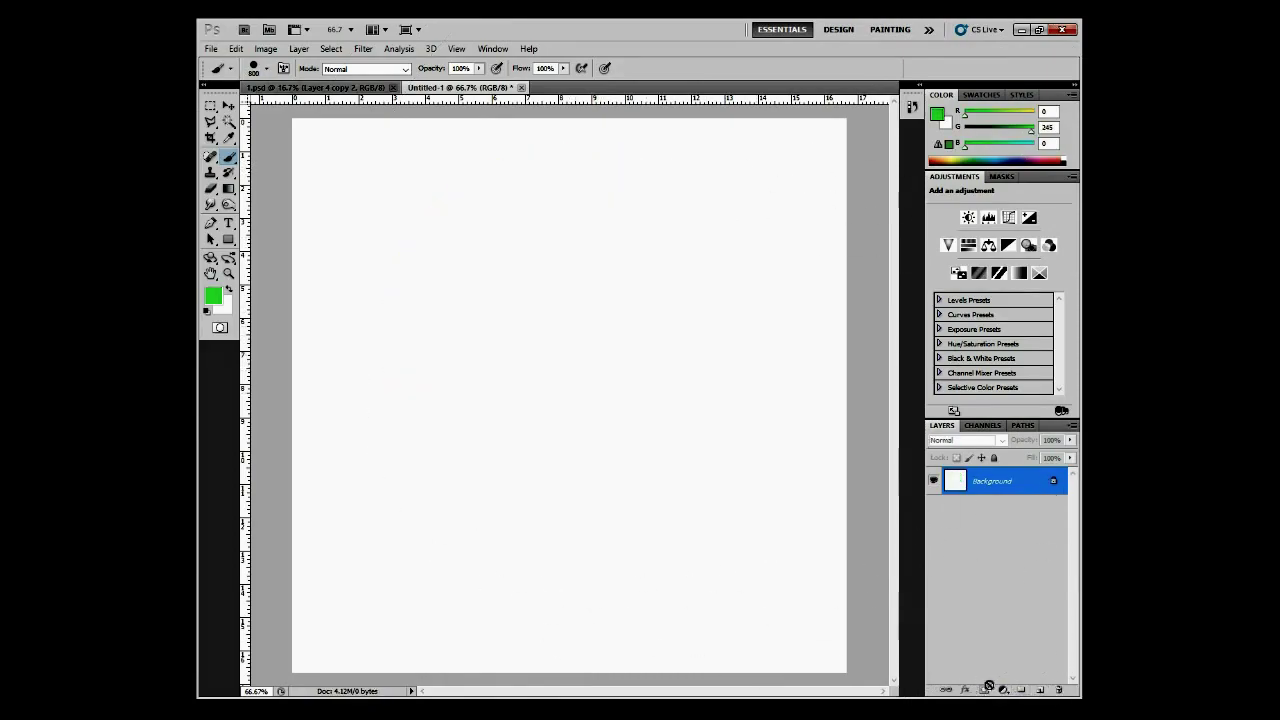
Paint a big green circle at canvas centre on new Layer 1, then add empty Layer 2.
click(1040, 690)
click(628, 358)
click(1040, 690)
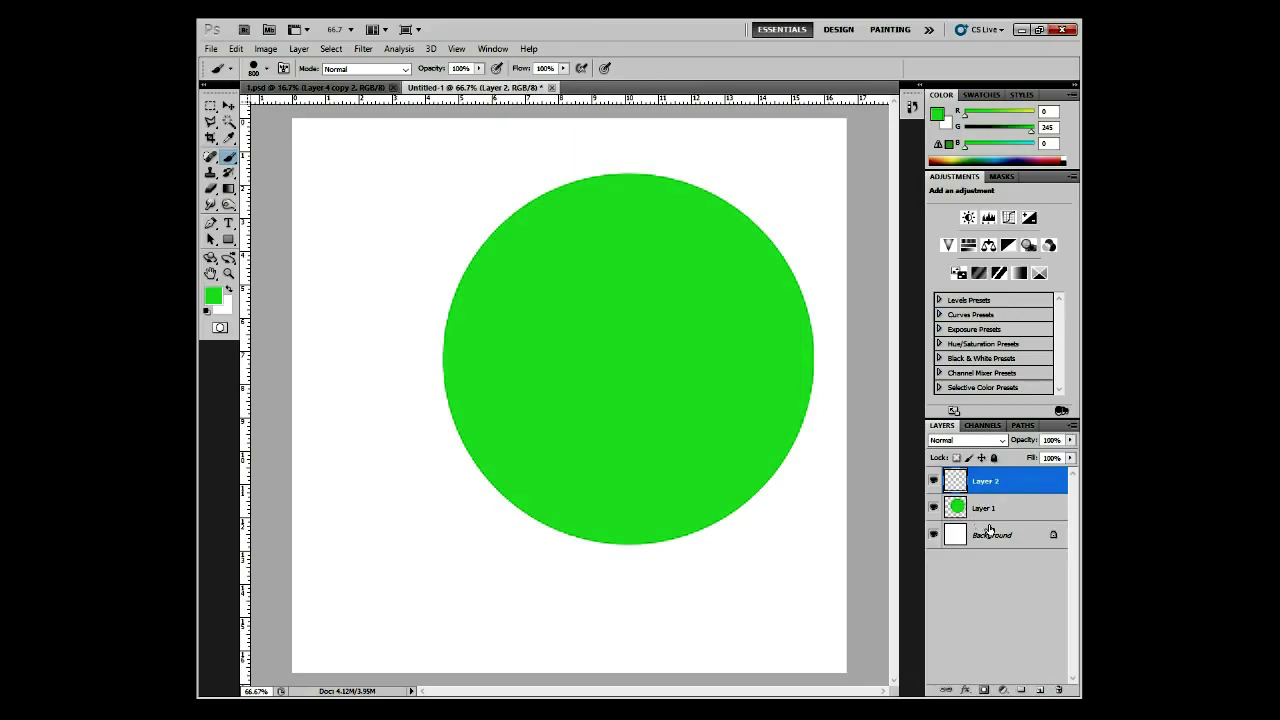
click(990, 508)
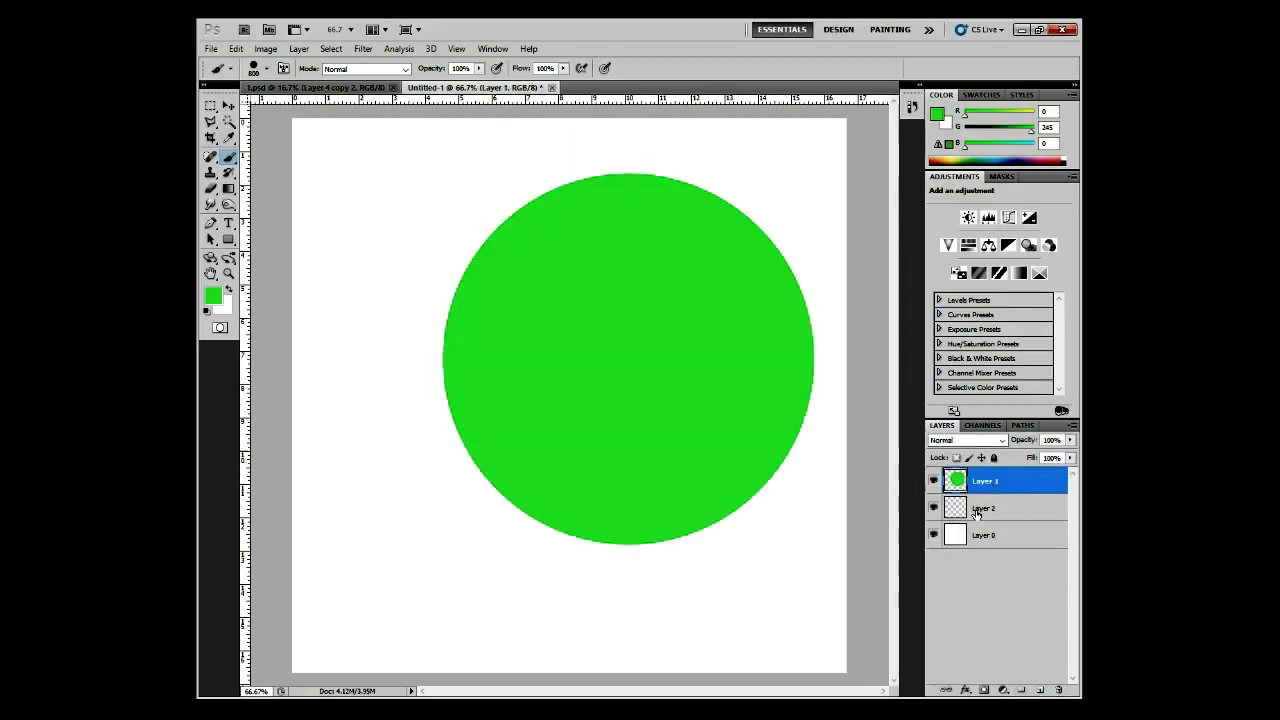
Move Layer 2 below Layer 1 and lasso-fill a curving green tail left of the circle.
drag(990, 508, 990, 478)
click(222, 120)
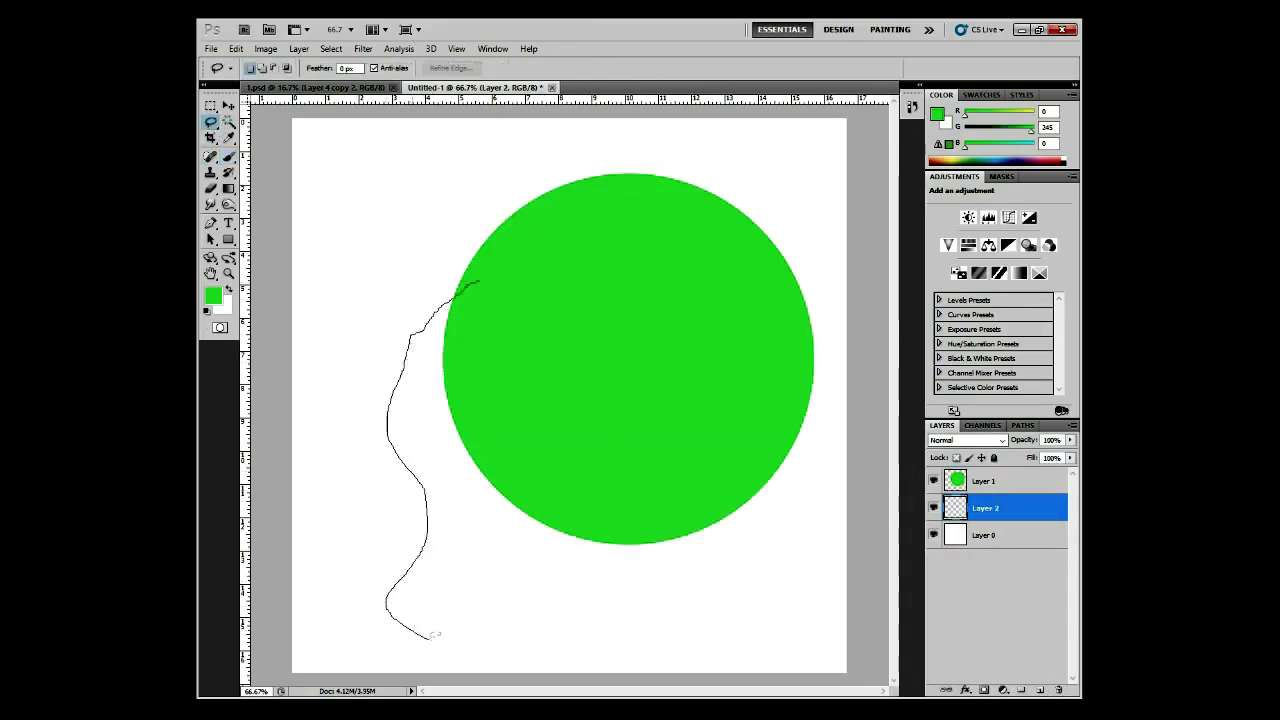
drag(436, 634, 600, 531)
drag(518, 222, 495, 246)
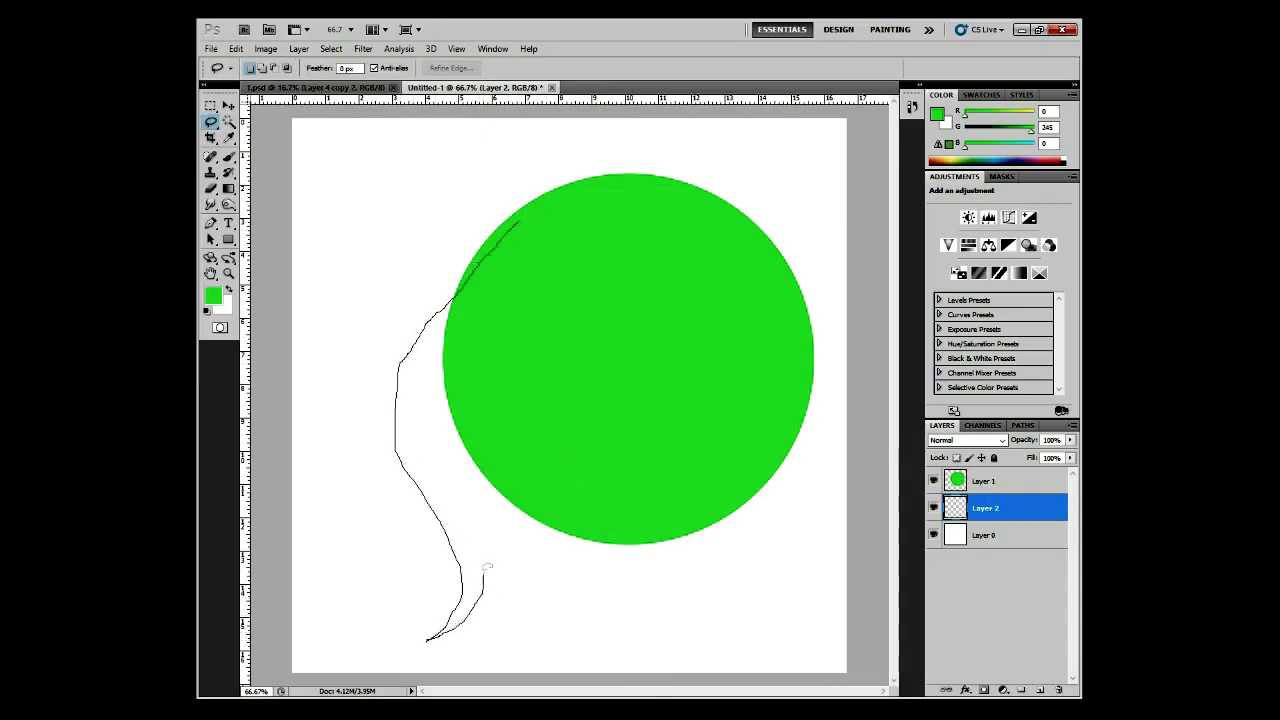
drag(487, 567, 487, 567)
key(b)
mouse_move(440, 450)
mouse_down()
mouse_move(666, 549)
mouse_move(686, 280)
mouse_up()
key(ctrl+d)
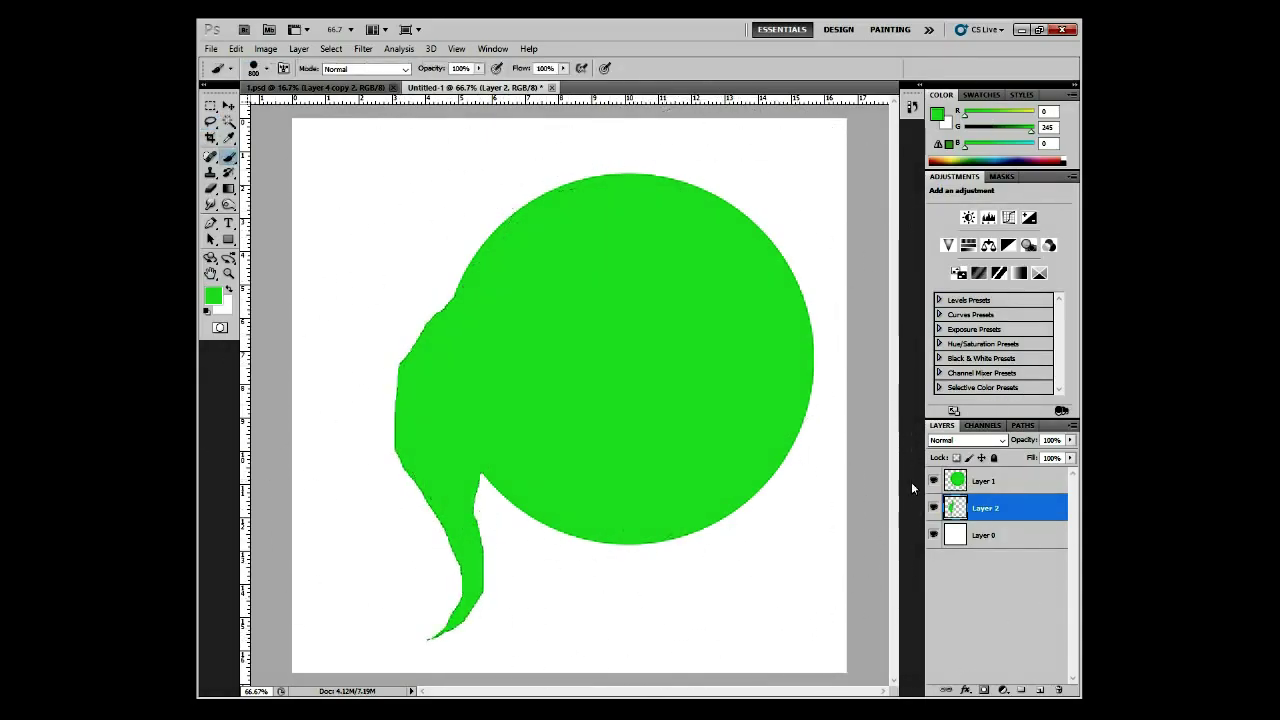
Pick a slightly darker green from the Color panel while selecting around the circle.
click(985, 481)
click(228, 120)
click(300, 152)
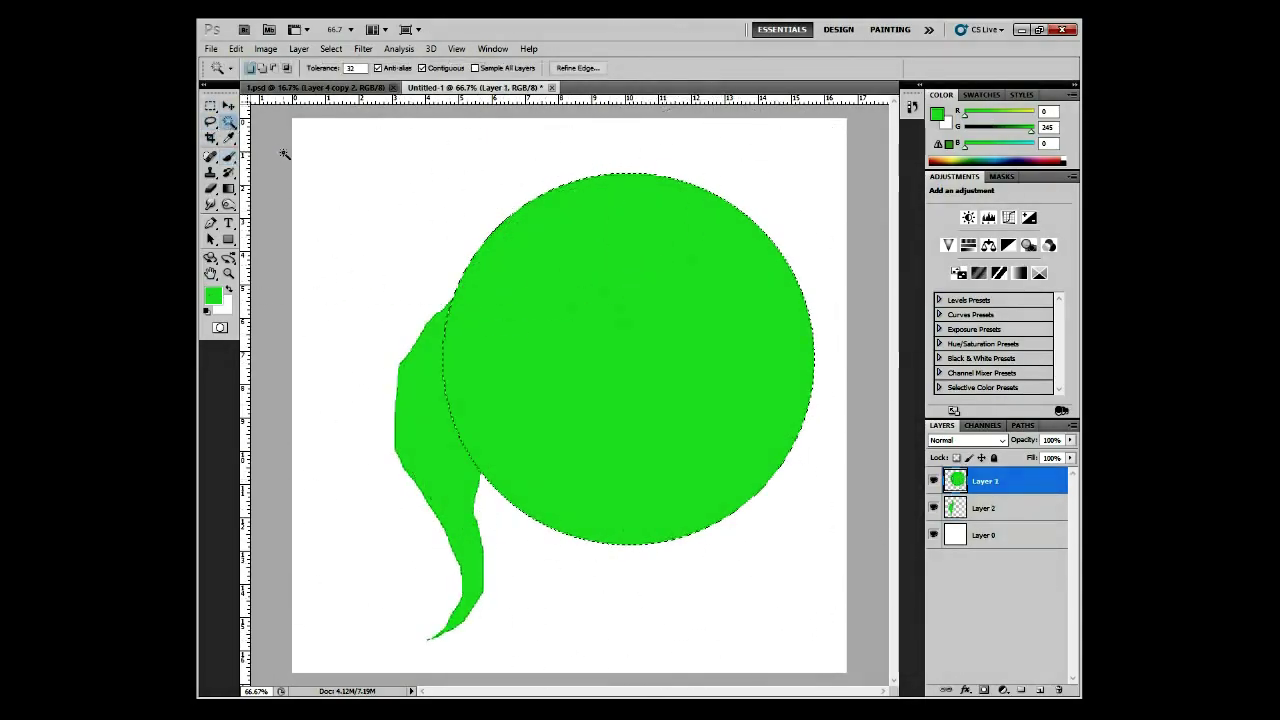
click(229, 156)
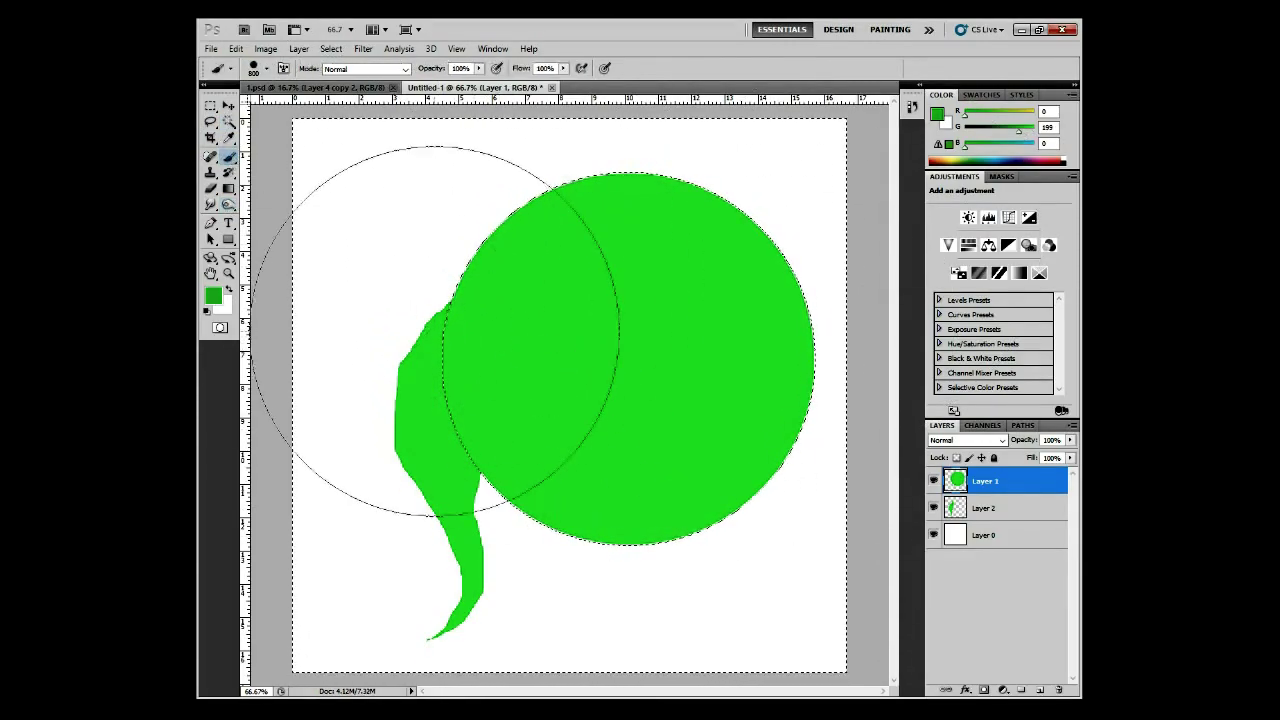
click(228, 120)
click(985, 508)
key(ctrl+d)
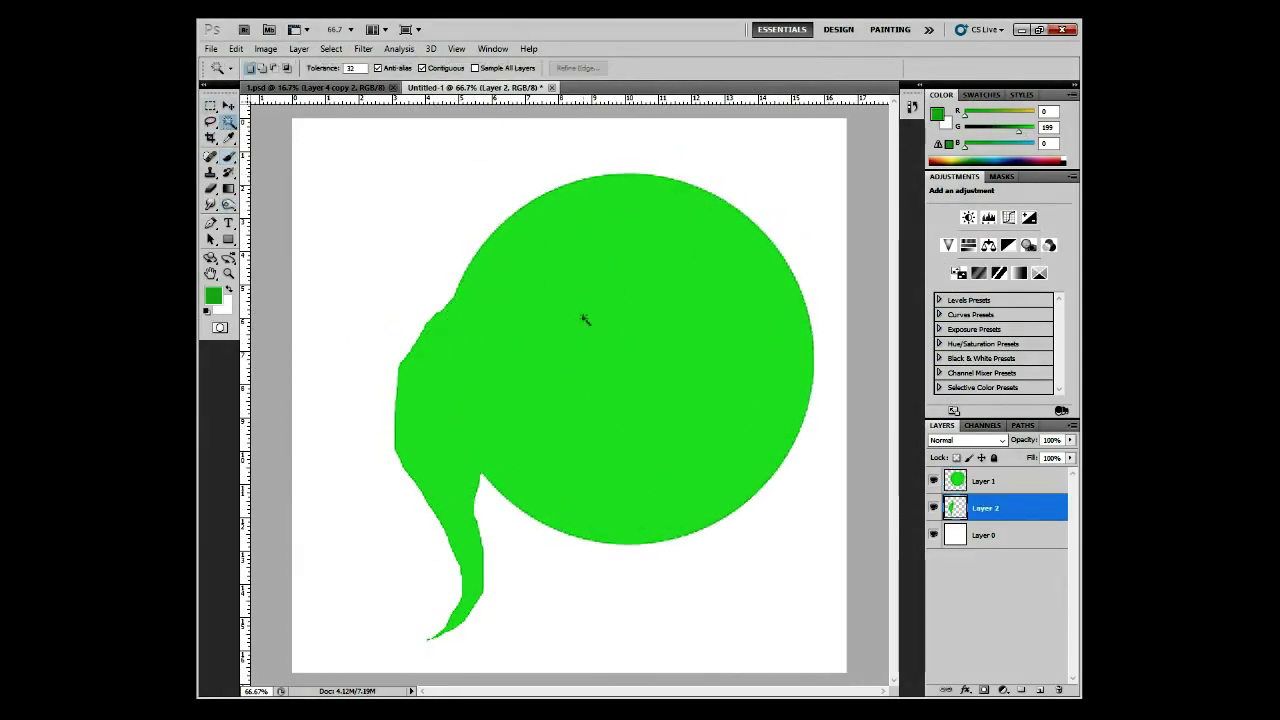
Reselect the tail on Layer 2 and shade it with progressively darker greens.
click(585, 318)
click(229, 156)
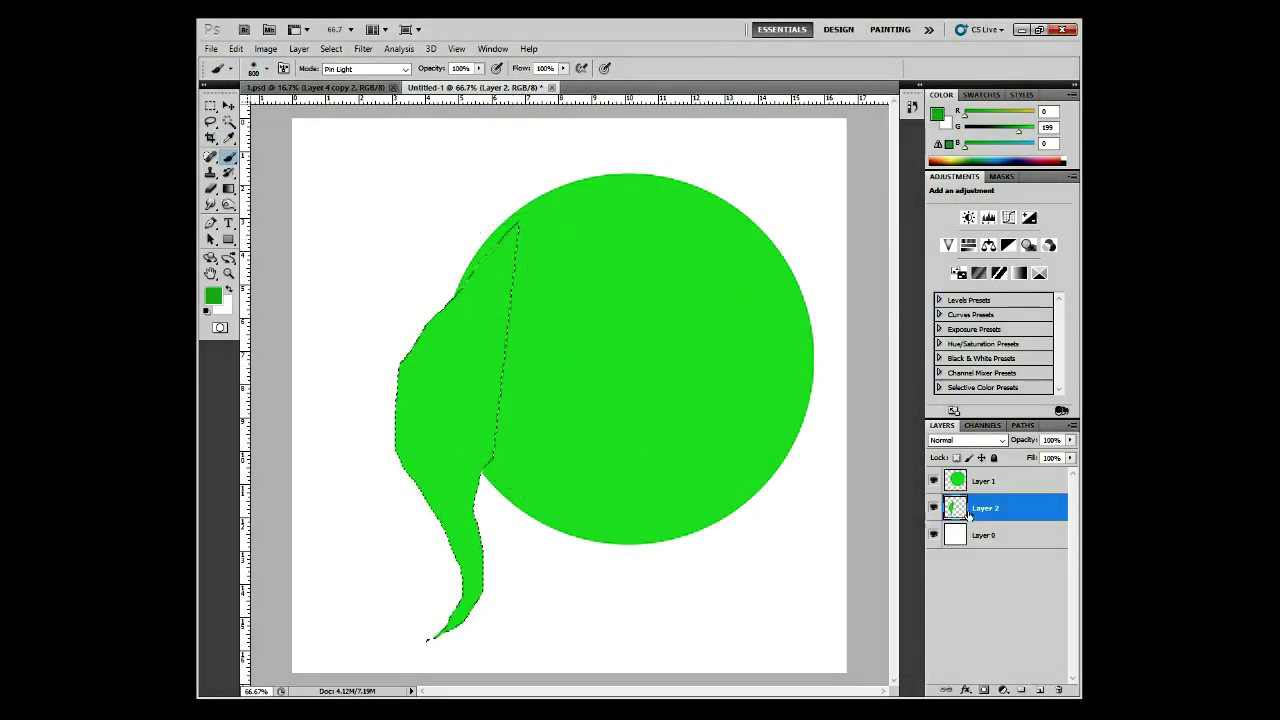
drag(1018, 131, 976, 131)
click(560, 354)
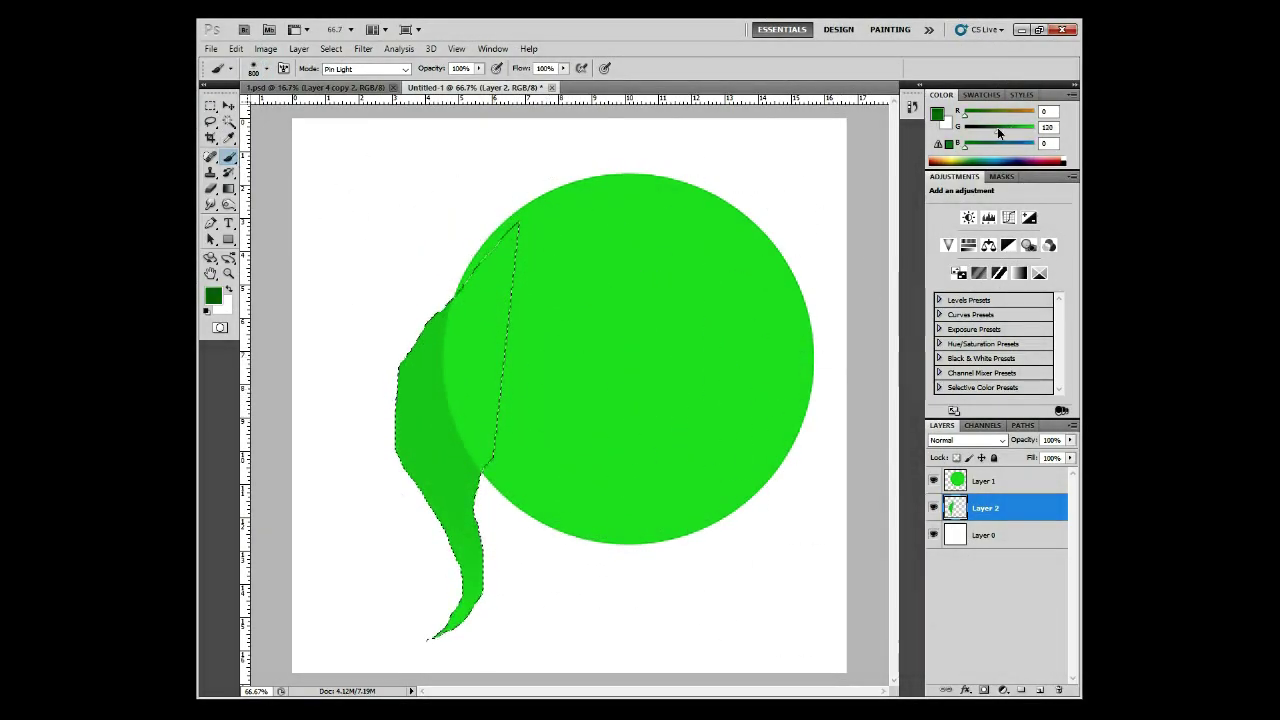
drag(470, 420, 600, 330)
key(ctrl+d)
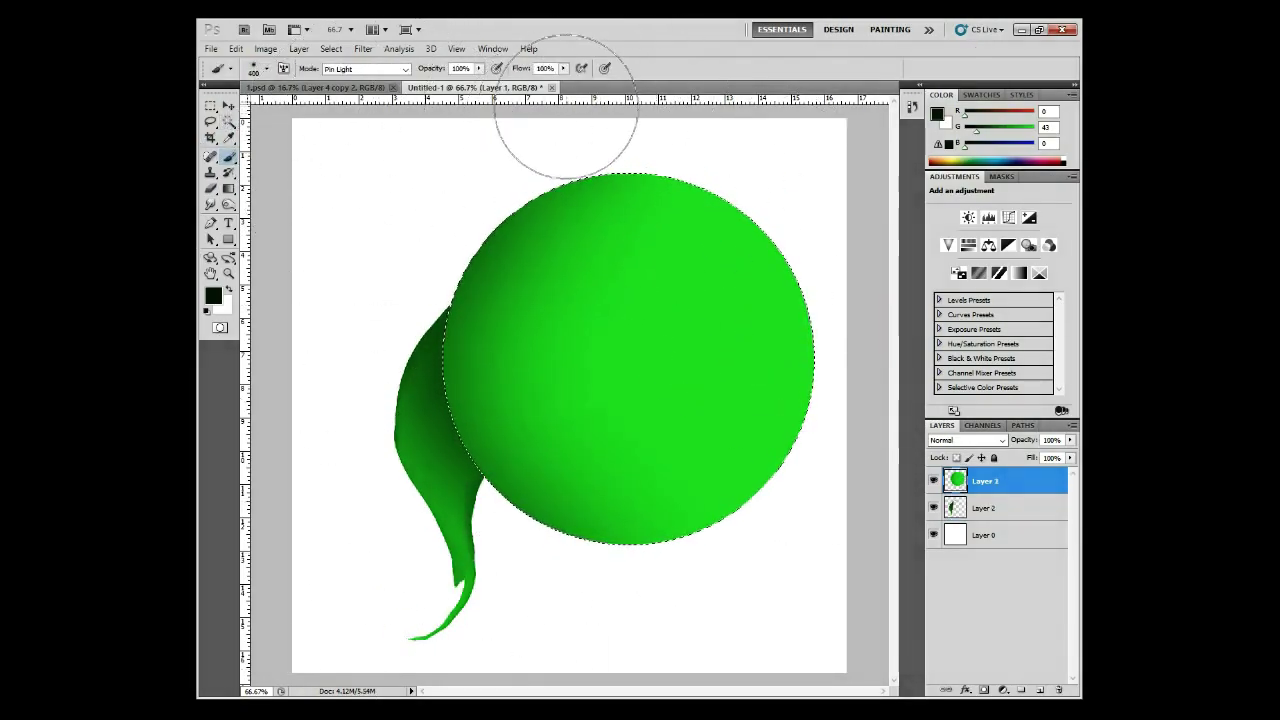
Paint black along the circle's left and bottom edges and a white highlight on its upper right.
mouse_move(755, 540)
mouse_down()
mouse_move(629, 600)
mouse_move(400, 229)
mouse_move(557, 114)
mouse_up()
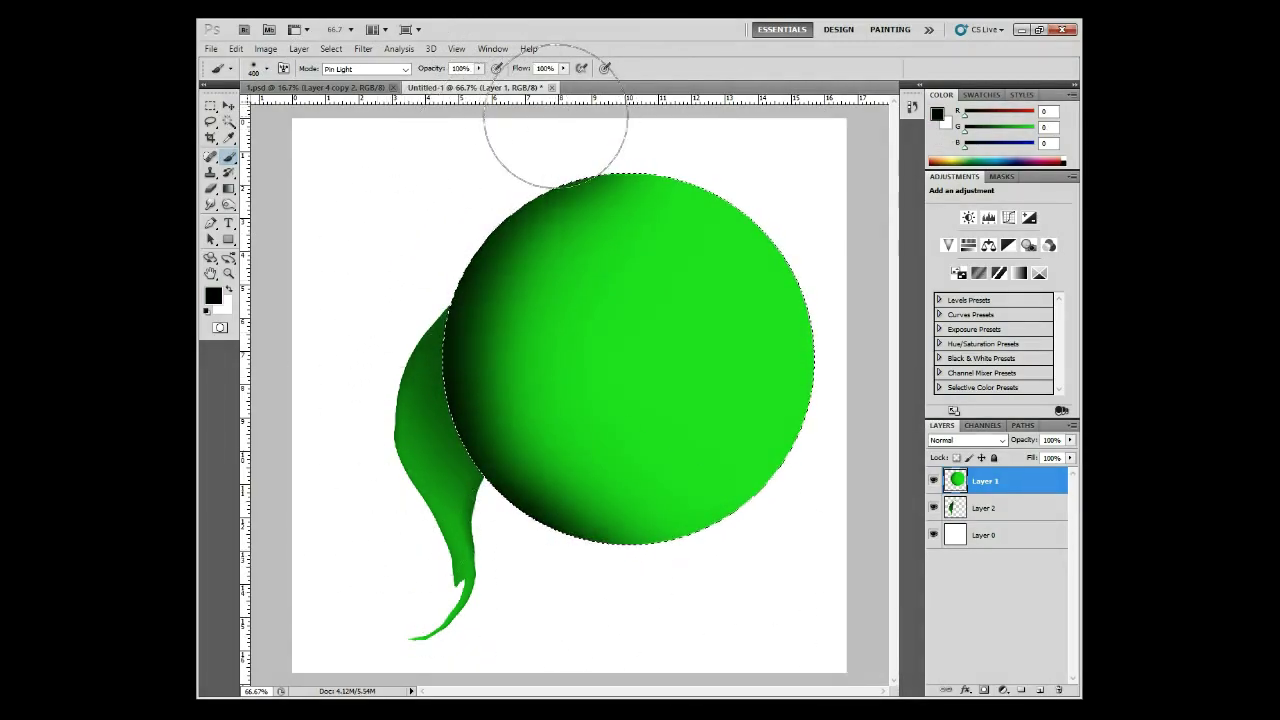
key(x)
mouse_move(713, 164)
mouse_down()
mouse_move(837, 166)
mouse_move(870, 472)
mouse_up()
mouse_move(829, 157)
mouse_down()
mouse_move(657, 57)
mouse_move(857, 529)
mouse_up()
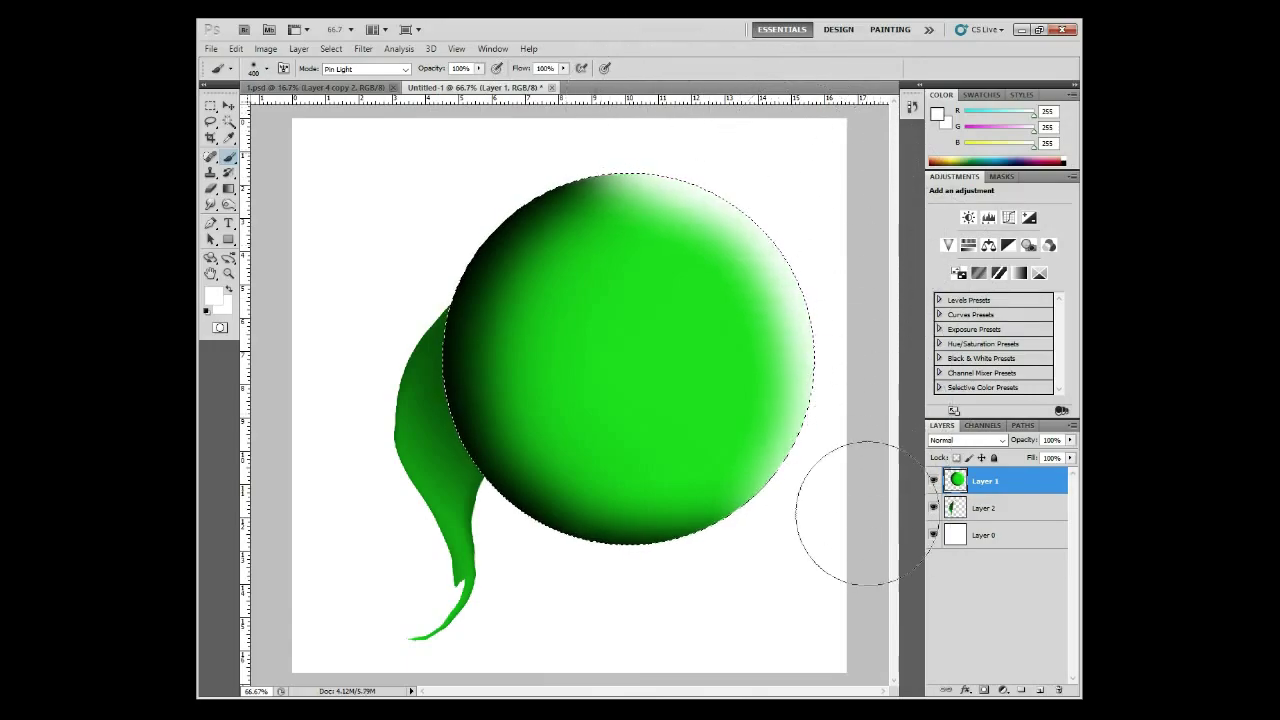
key(ctrl+d)
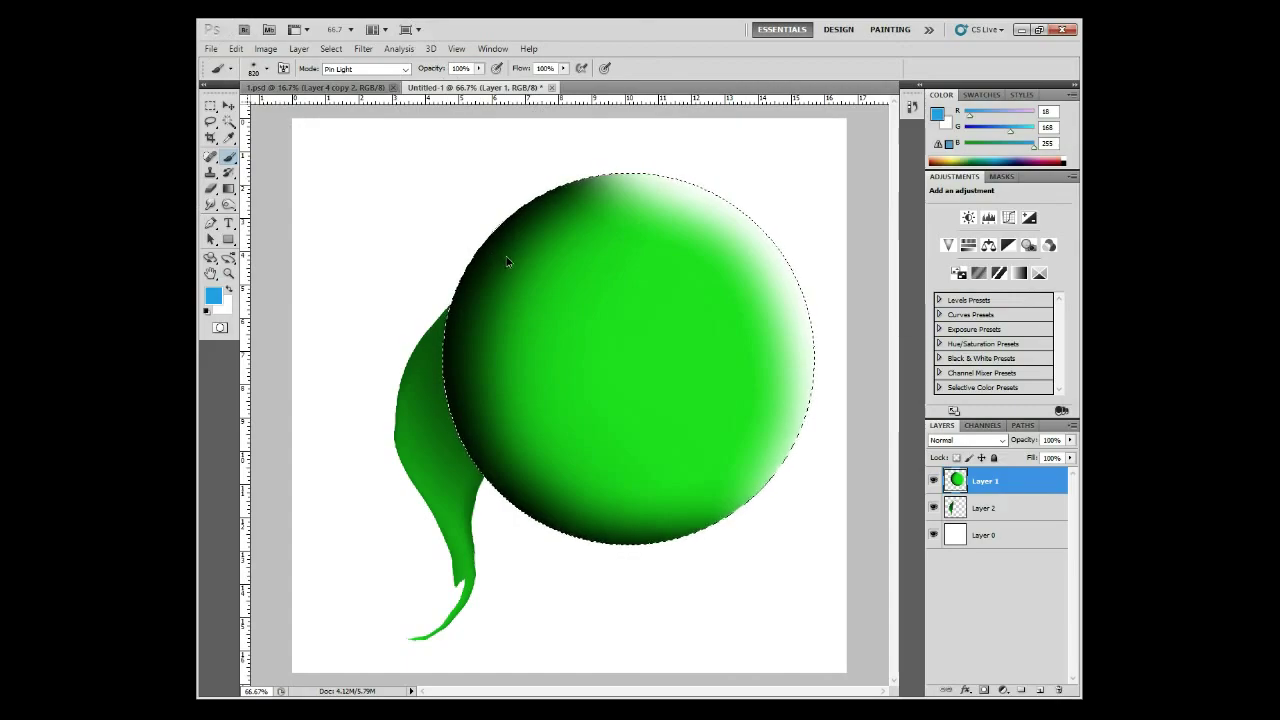
Try cyan and black discs on the sphere at brush sizes 600–250, then undo them.
click(715, 388)
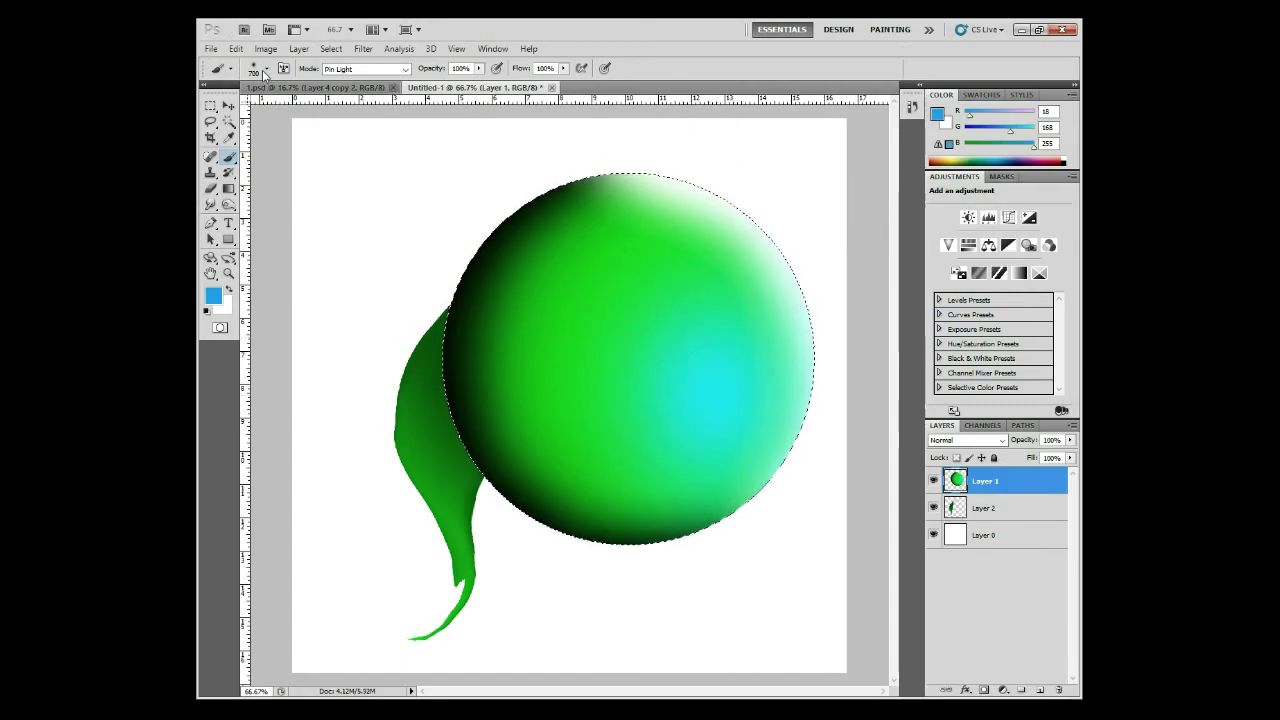
key(bracketleft)
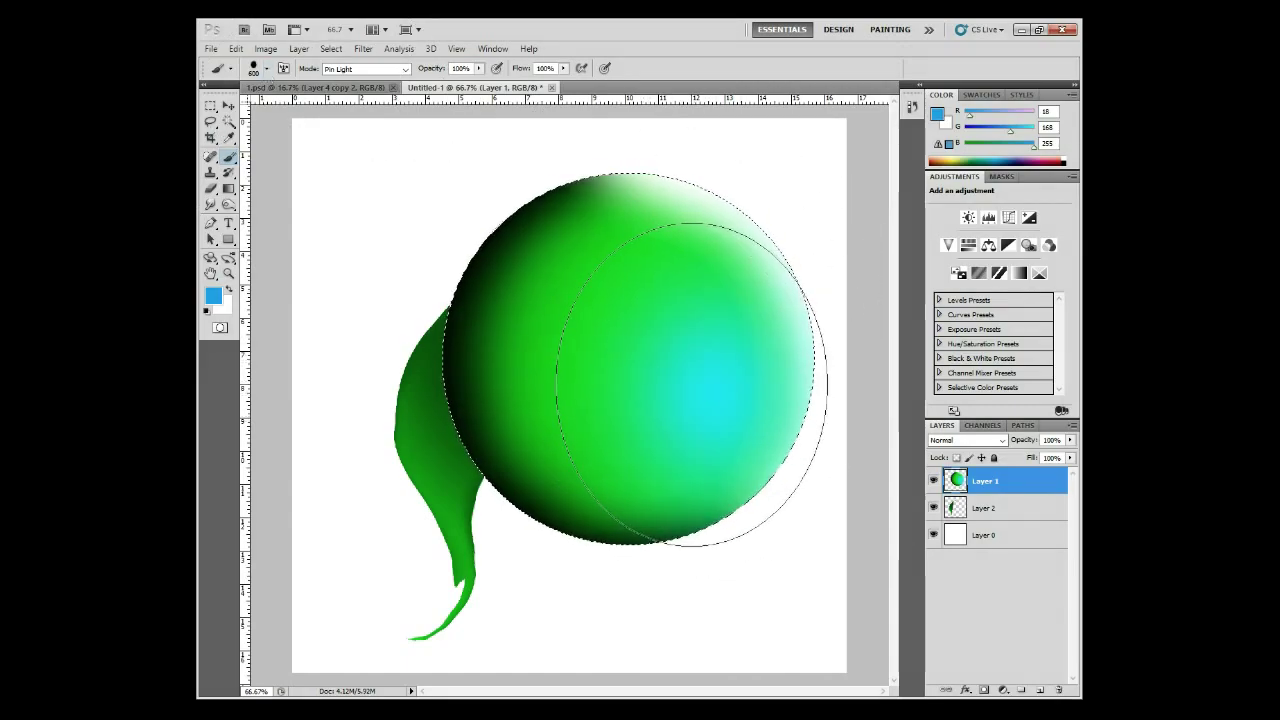
key(bracketleft)
click(713, 398)
click(1064, 162)
key(bracketleft)
key(bracketleft)
key(bracketleft)
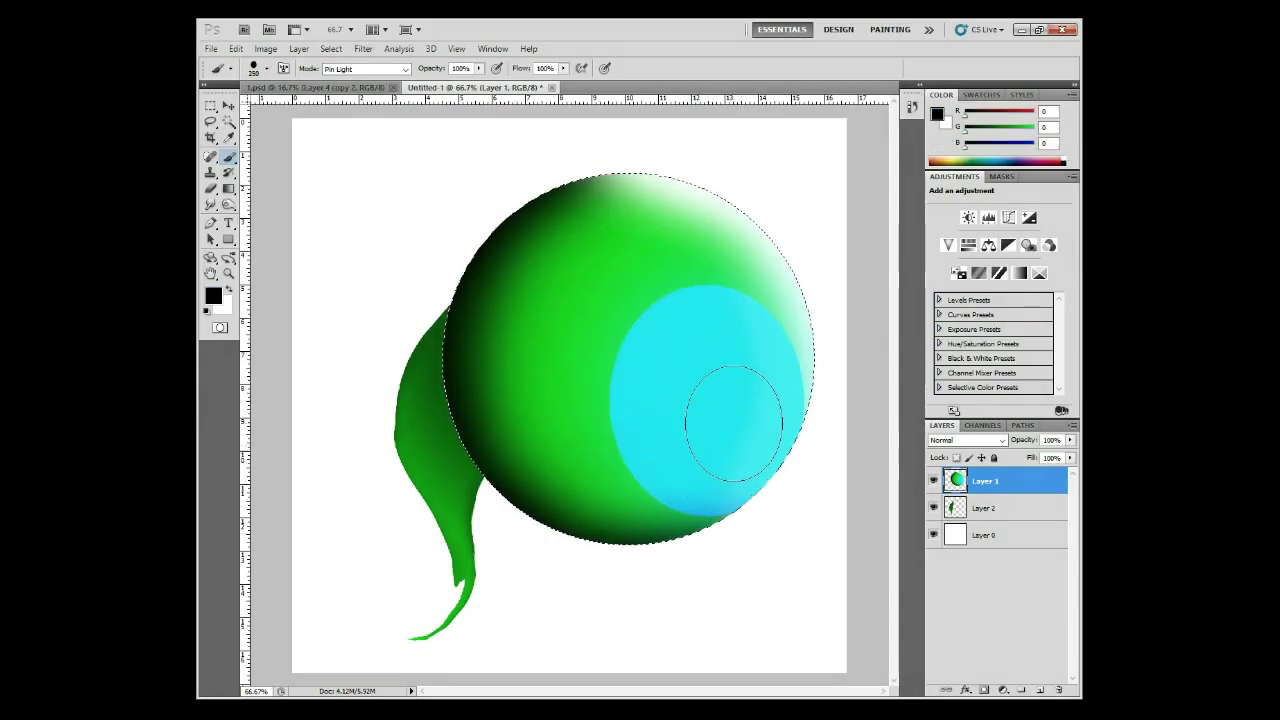
click(728, 425)
key(ctrl+alt+z)
key(ctrl+alt+z)
key(ctrl+alt+z)
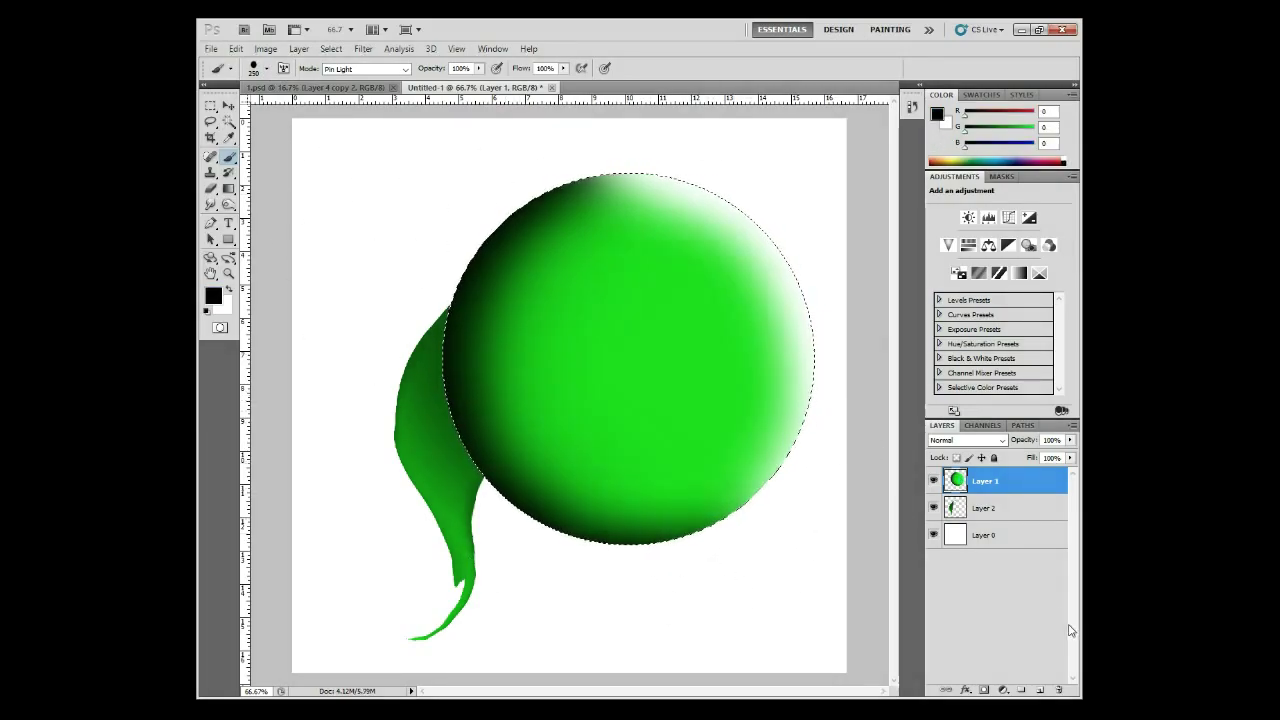
click(1040, 690)
Paint a blue iris, black pupil and white highlight, each on its own new layer.
click(1003, 162)
key(bracketright)
key(bracketright)
key(bracketright)
click(714, 380)
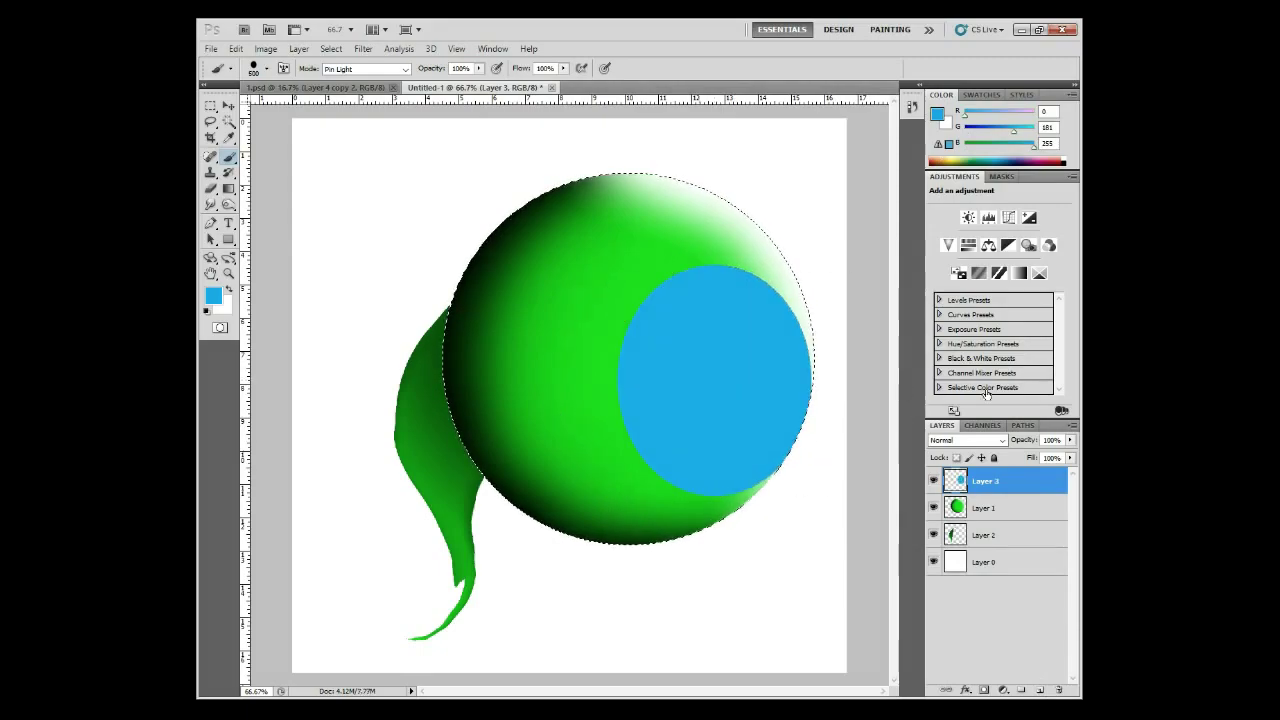
click(1064, 162)
click(1040, 690)
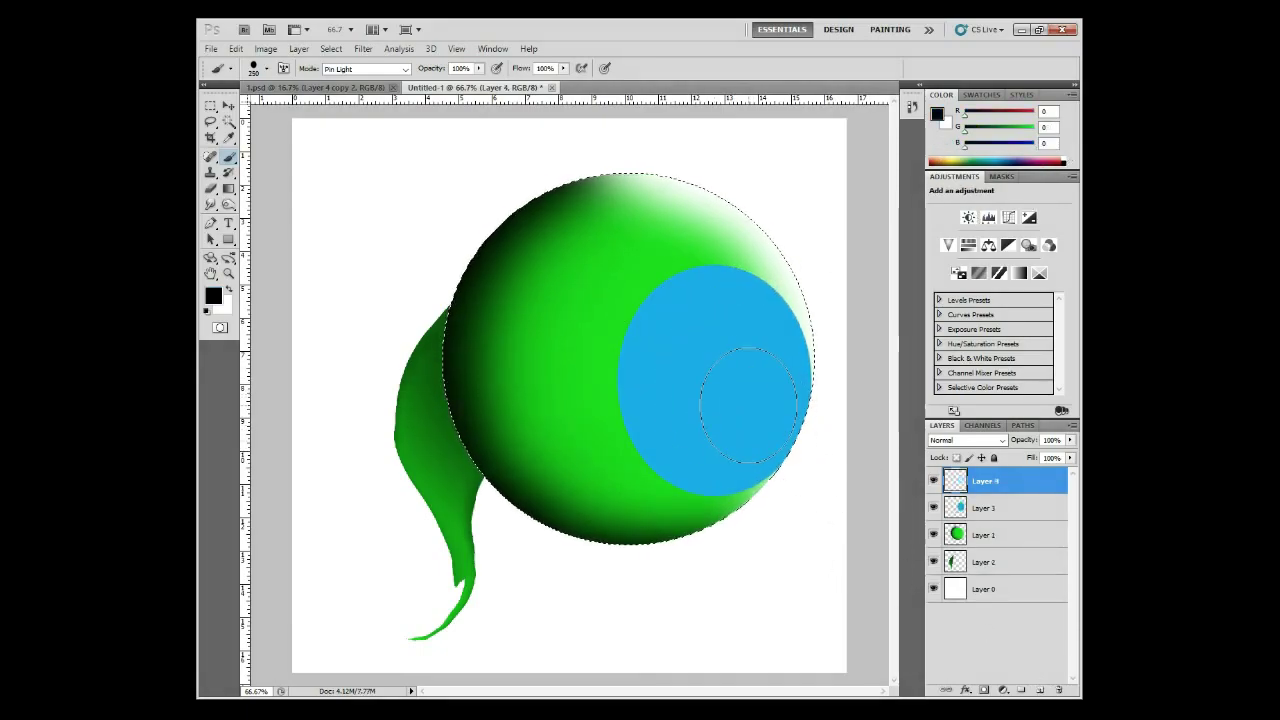
click(748, 401)
click(1040, 690)
key(x)
click(713, 364)
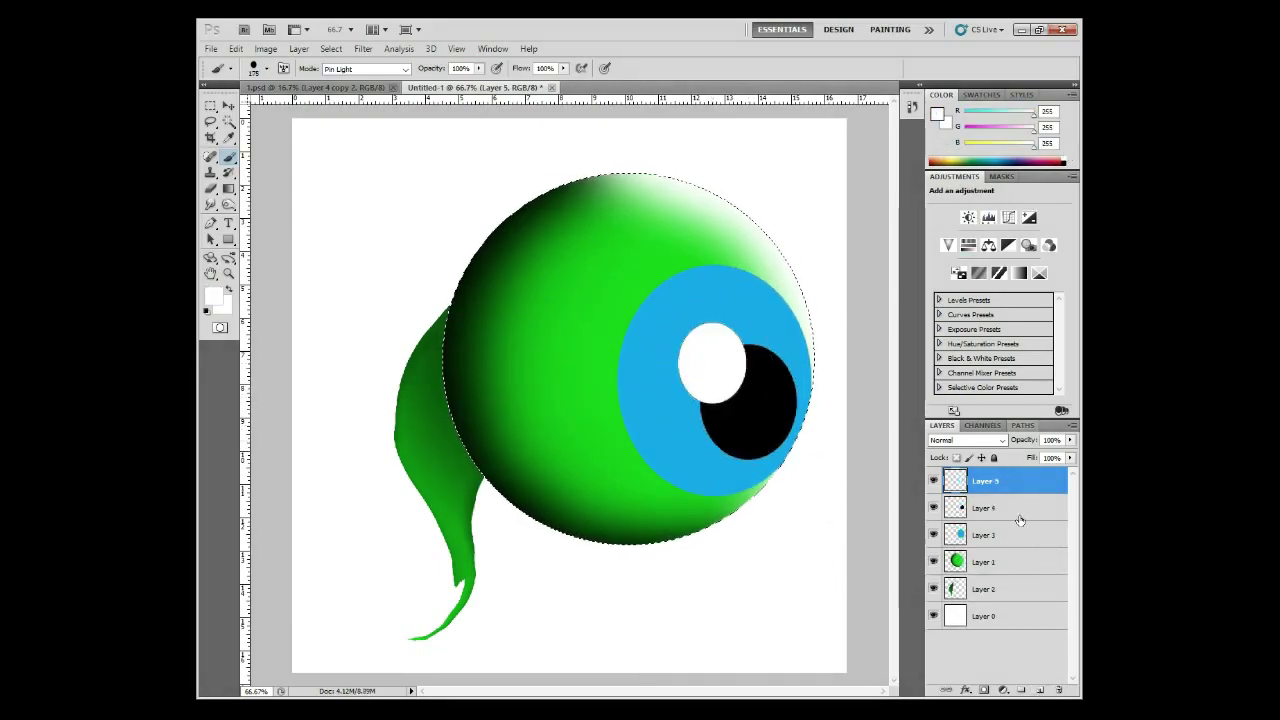
Select all on Layer 0 and paint the background black.
click(229, 121)
click(984, 562)
click(985, 535)
key(ctrl+d)
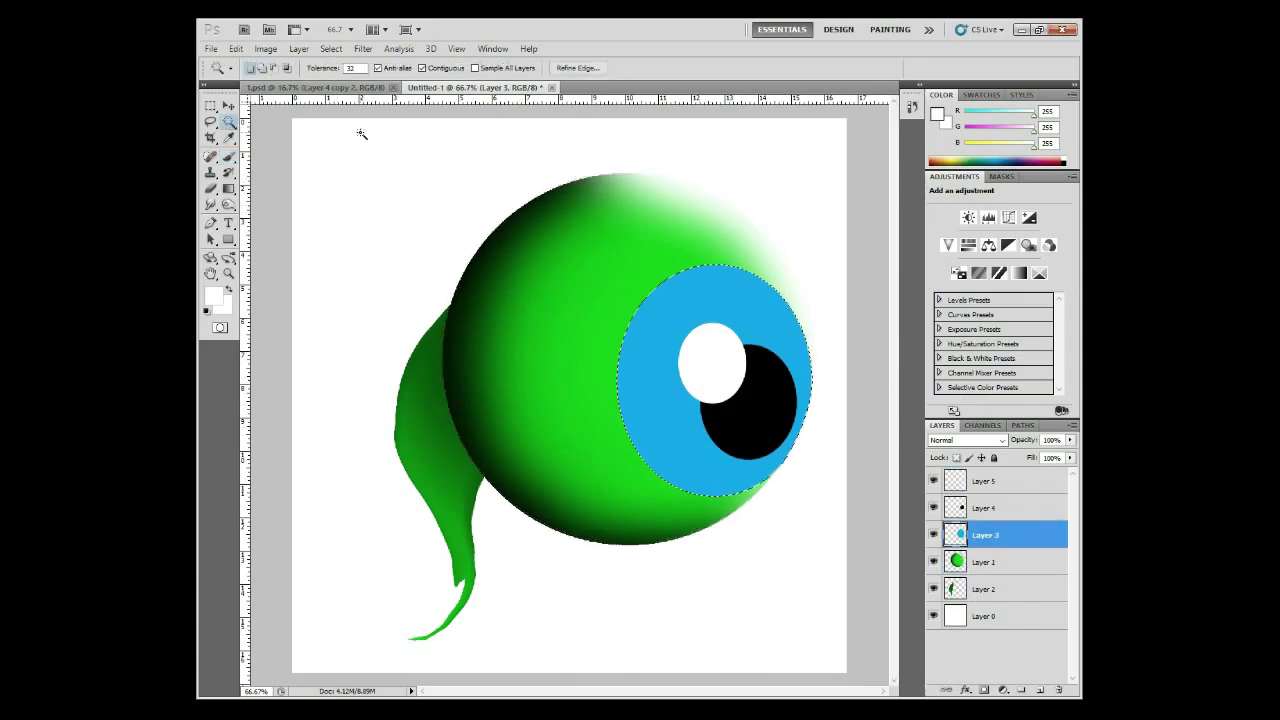
click(984, 616)
key(ctrl+a)
key(b)
key(d)
mouse_move(840, 168)
mouse_down()
mouse_move(300, 148)
mouse_move(350, 440)
mouse_move(526, 609)
mouse_move(544, 147)
mouse_up()
Magic-wand the iris on Layer 3, paint its rim navy, and zoom in for smudging.
click(985, 535)
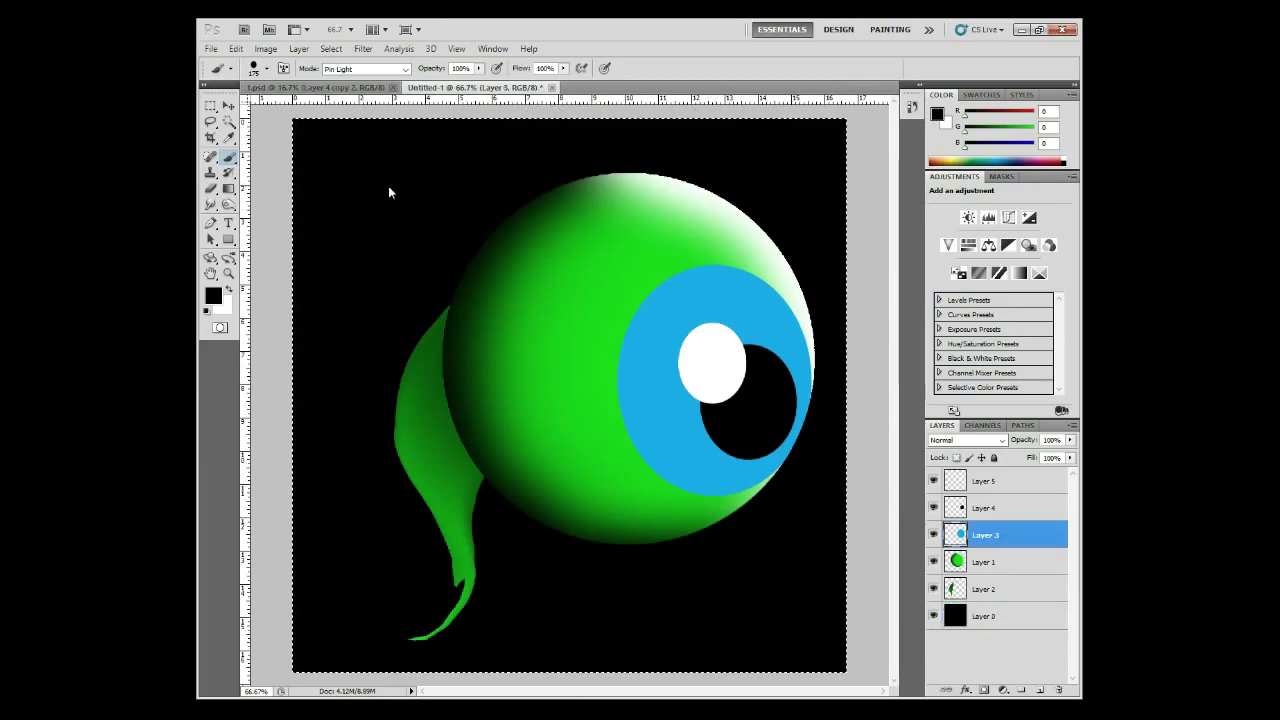
ctrl+click(955, 535)
click(994, 143)
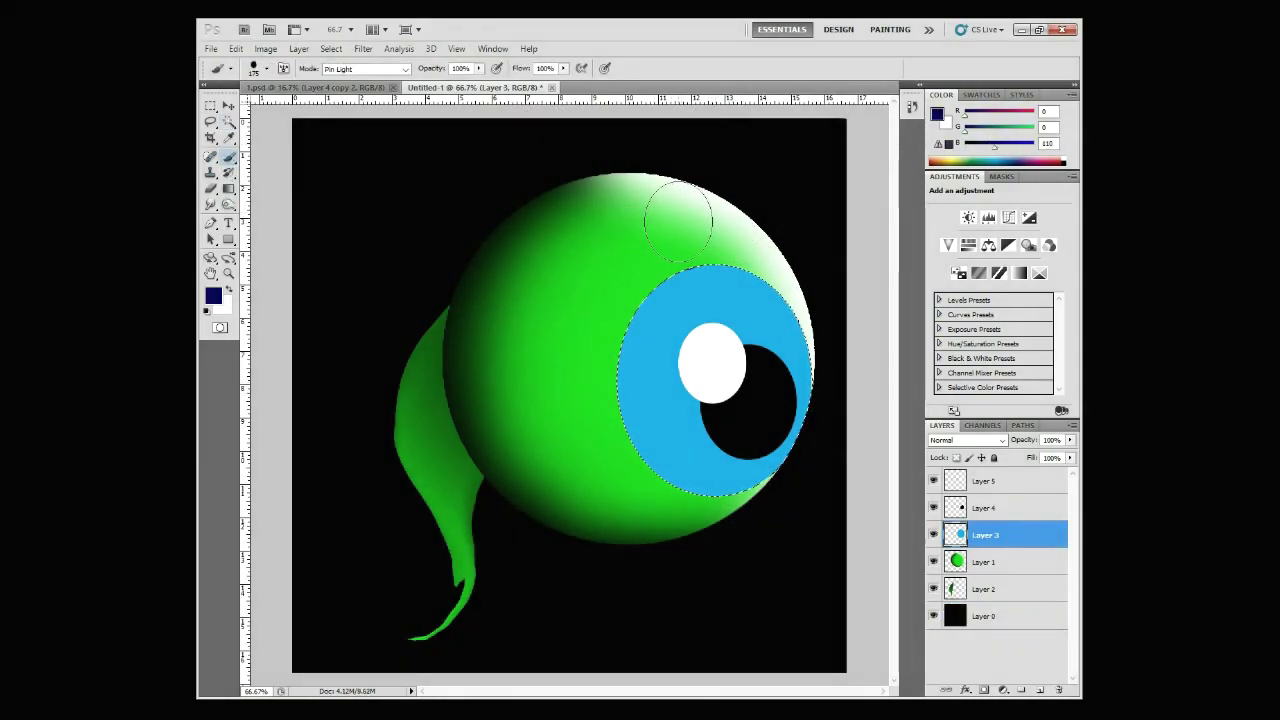
mouse_move(760, 490)
mouse_down()
mouse_move(794, 257)
mouse_move(630, 330)
mouse_move(820, 494)
mouse_move(663, 253)
mouse_move(851, 409)
mouse_move(700, 480)
mouse_move(740, 230)
mouse_move(657, 507)
mouse_move(809, 271)
mouse_move(584, 352)
mouse_up()
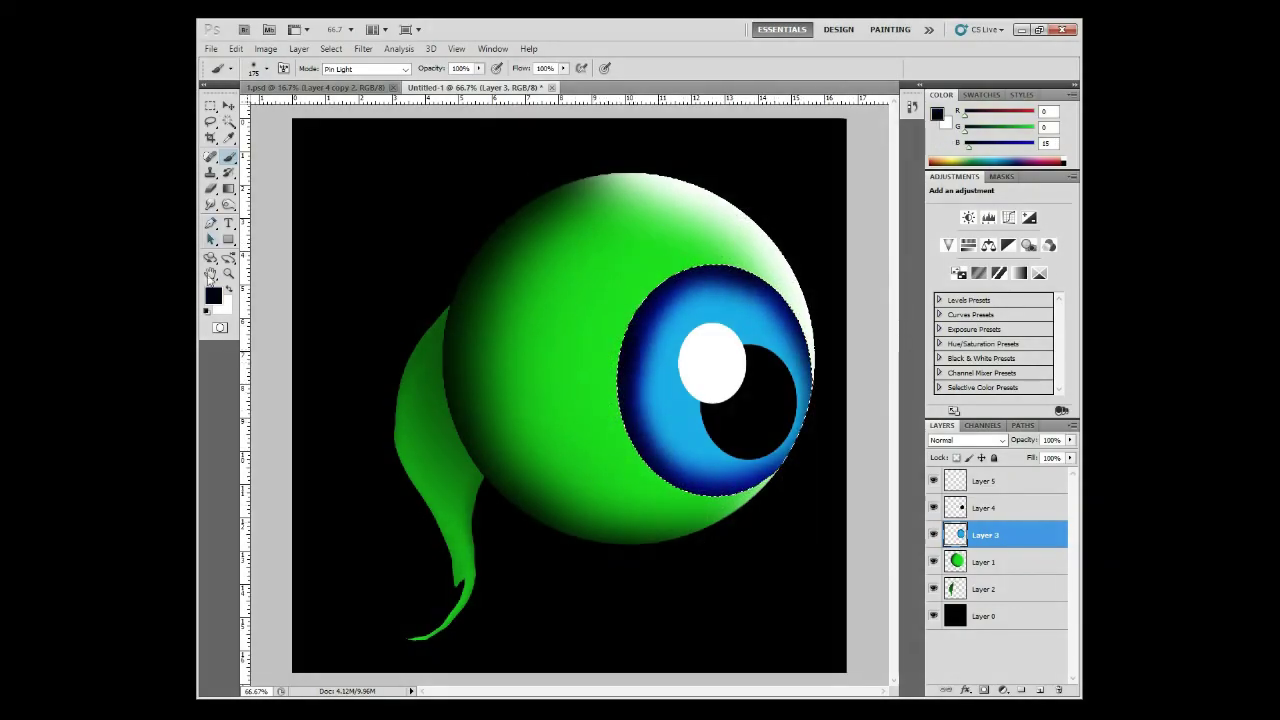
key(r)
key(ctrl+plus)
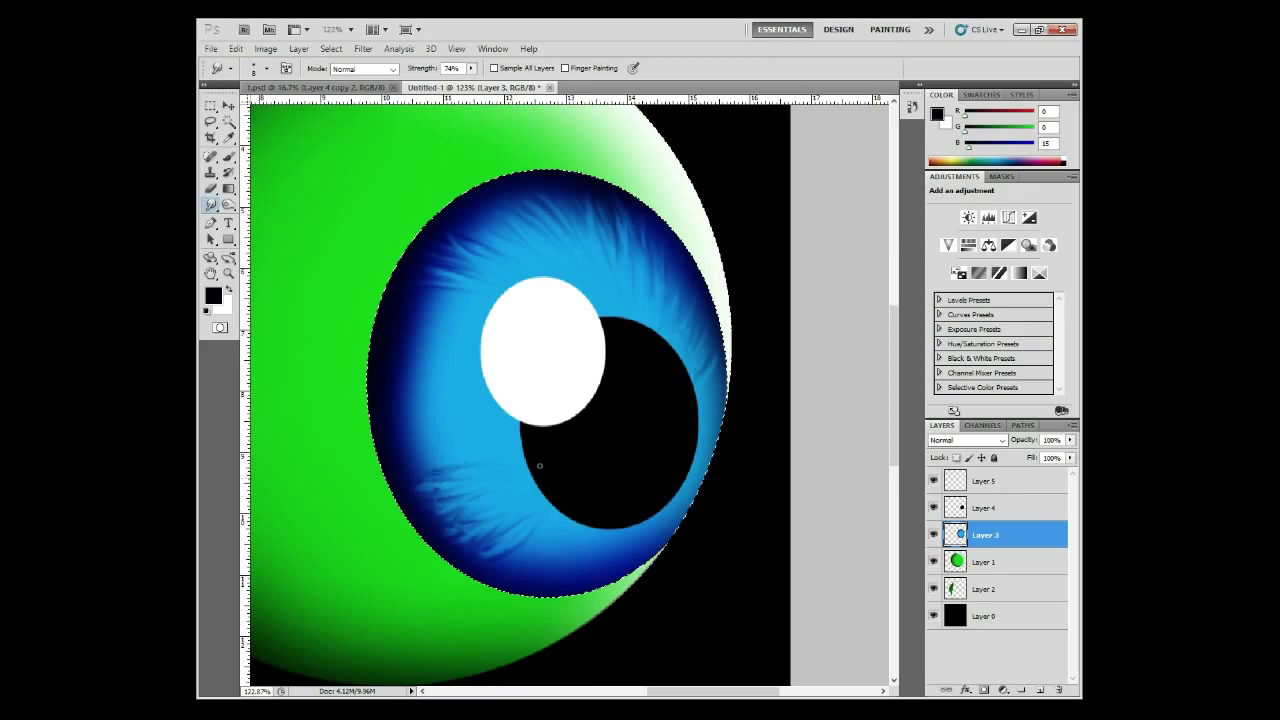
Smudge navy streaks into the iris's left, lower-left and lower-right edges at 74% strength.
drag(446, 378, 420, 377)
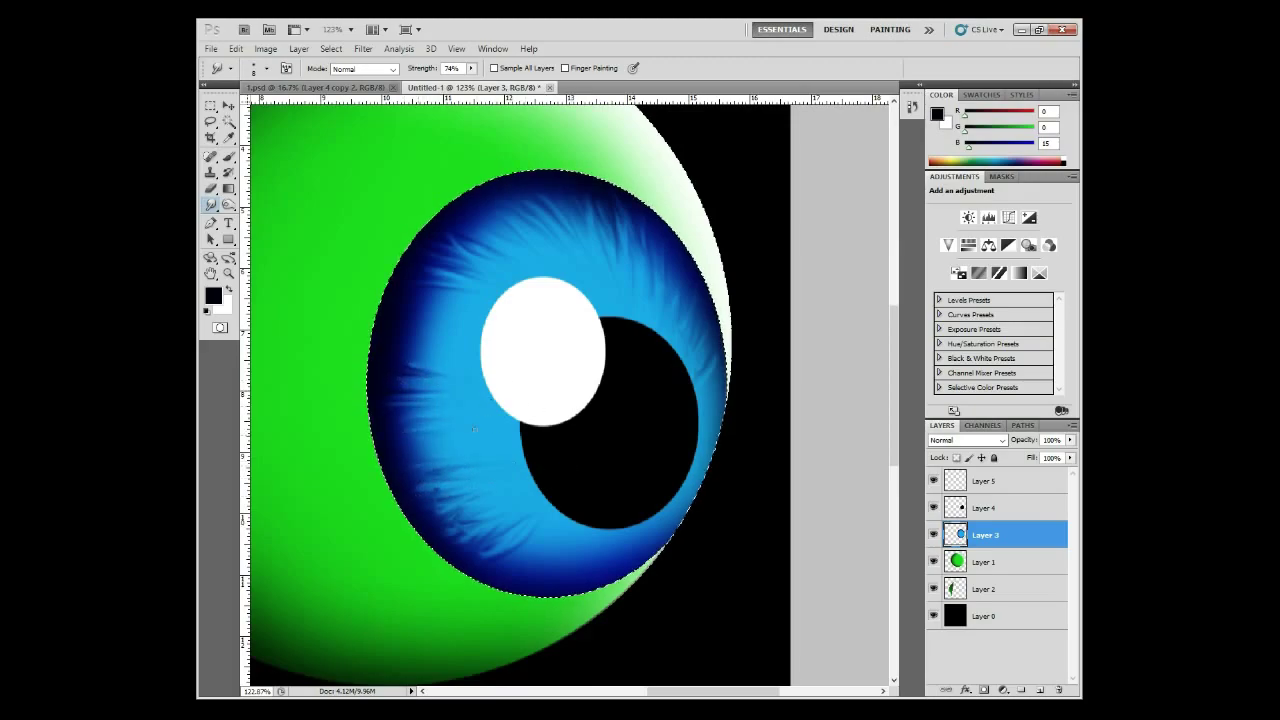
drag(452, 484, 426, 476)
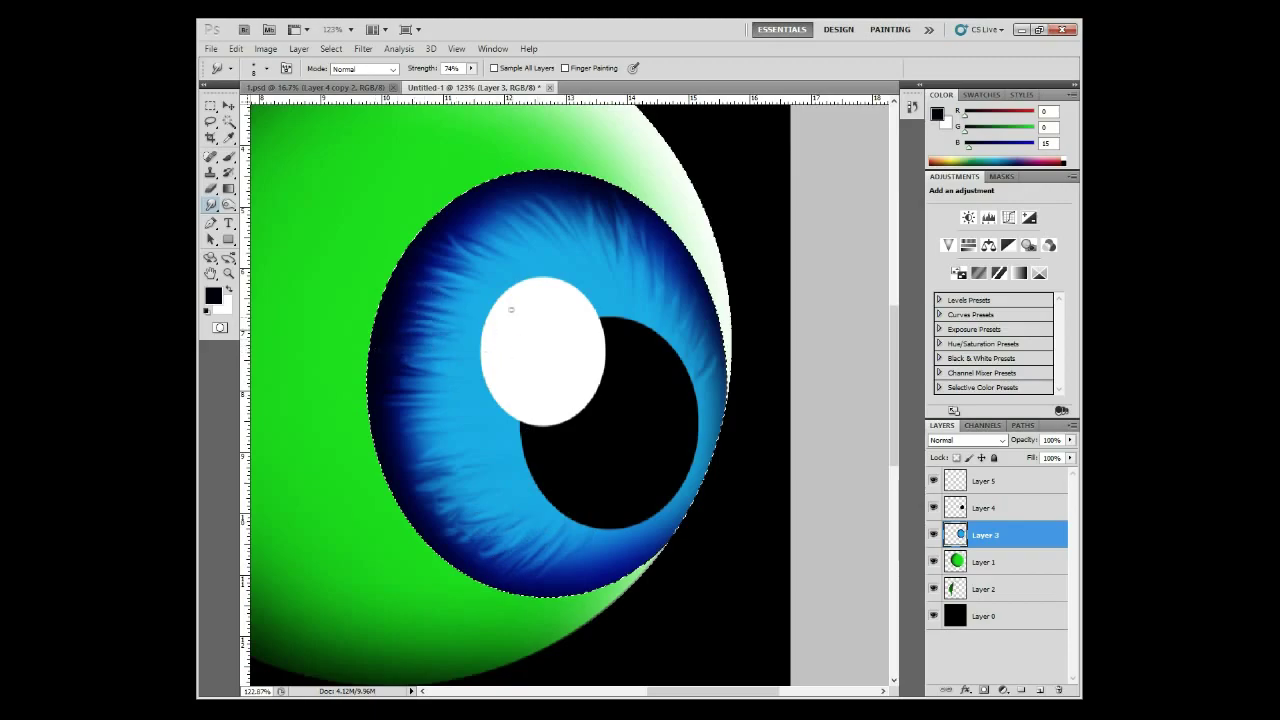
drag(664, 530, 610, 546)
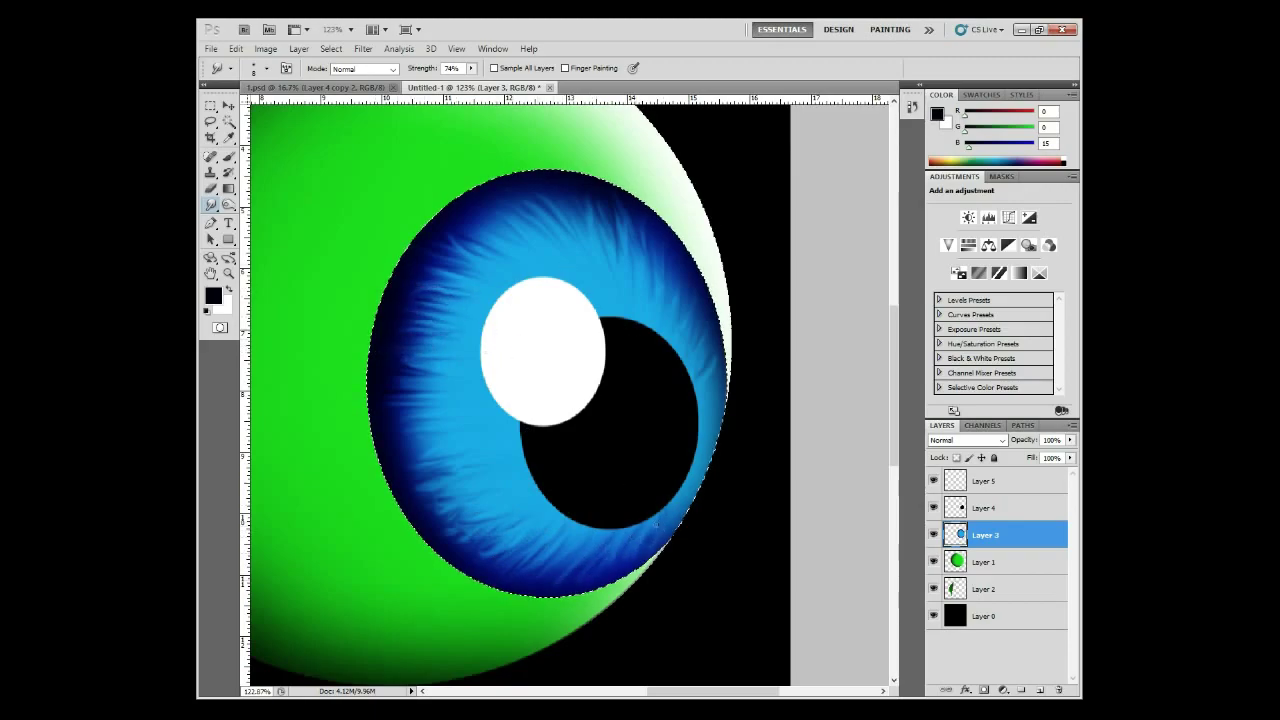
Zoom out to about 68% to show the whole eyeball and tail, pick Layer 1, and deselect.
key(z)
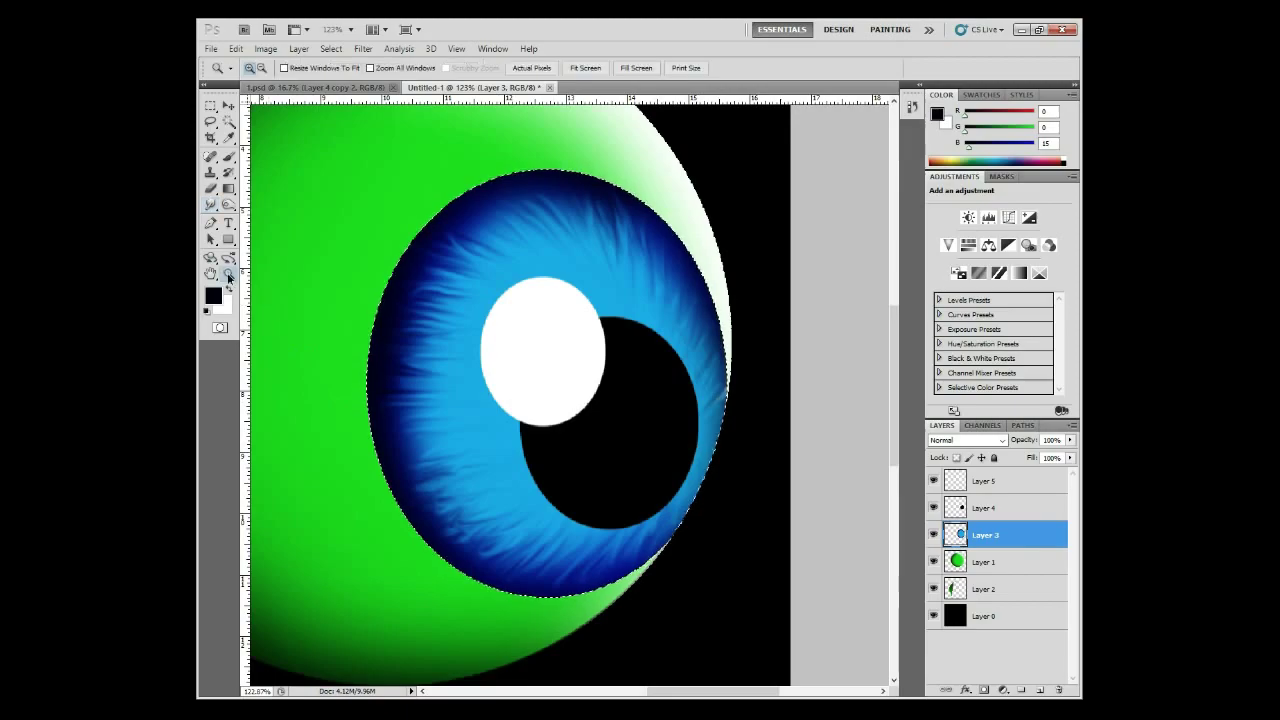
click(549, 329)
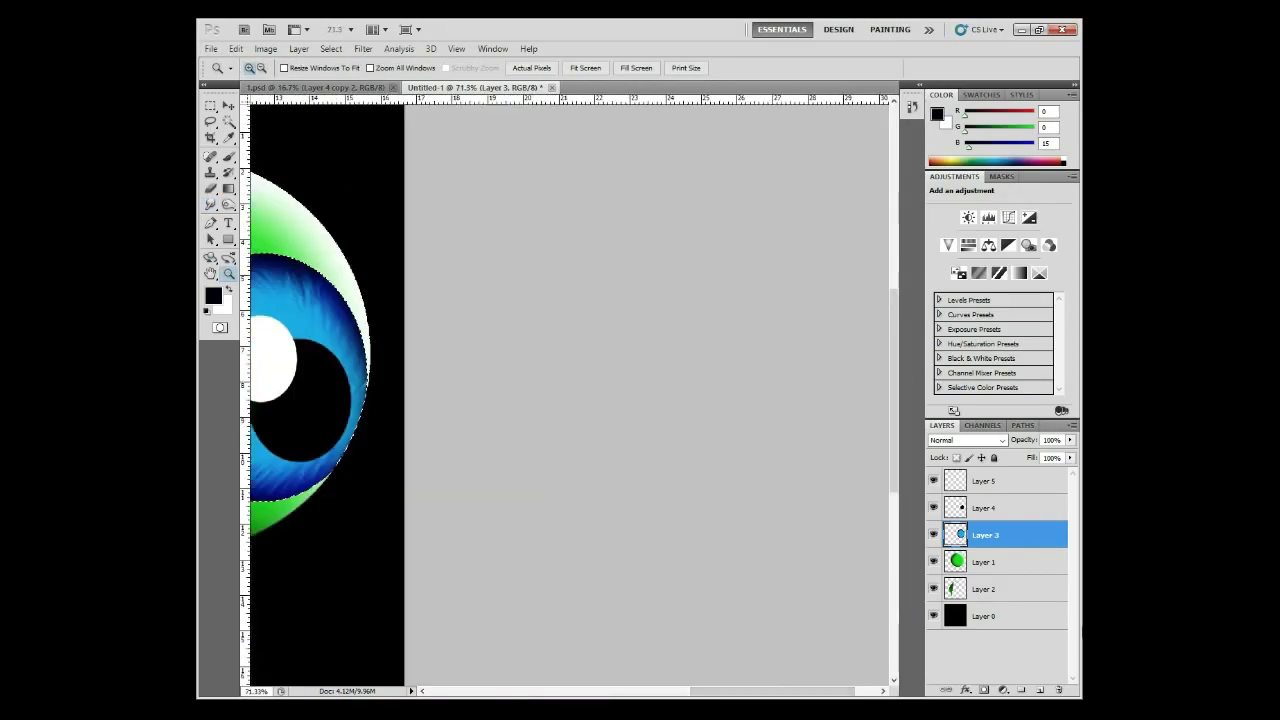
drag(549, 329, 559, 676)
key(ctrl+0)
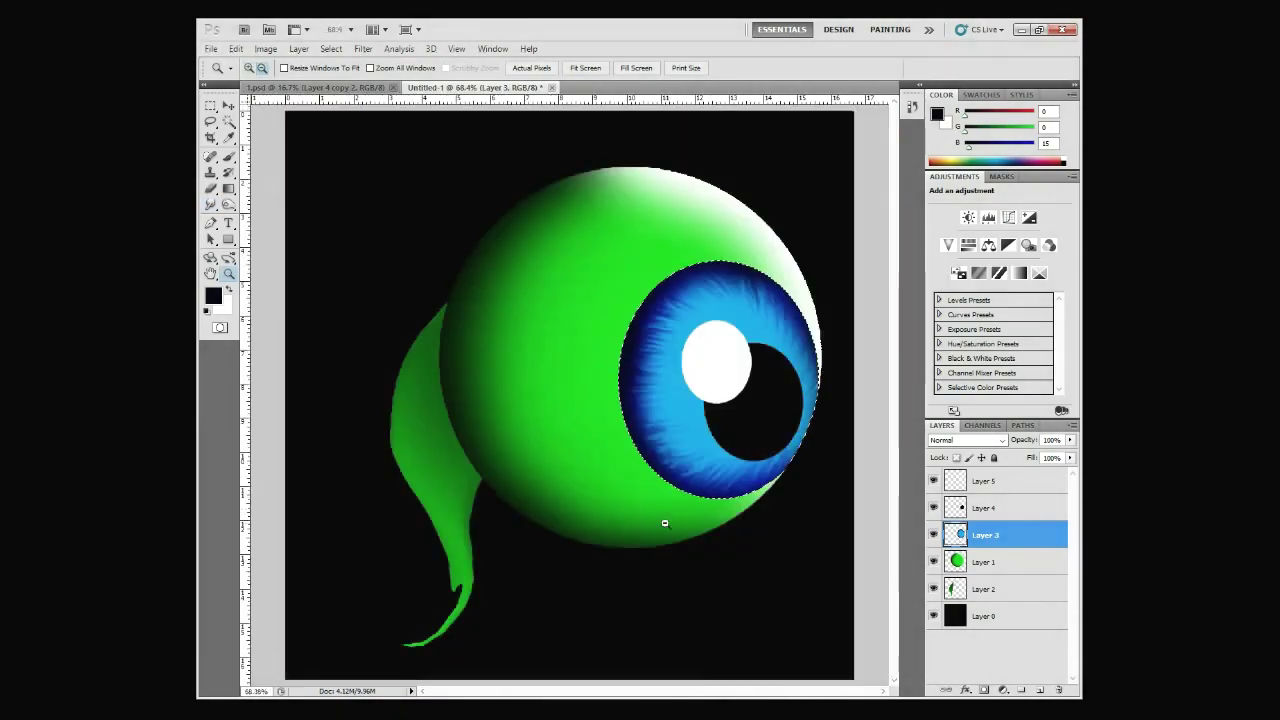
click(229, 204)
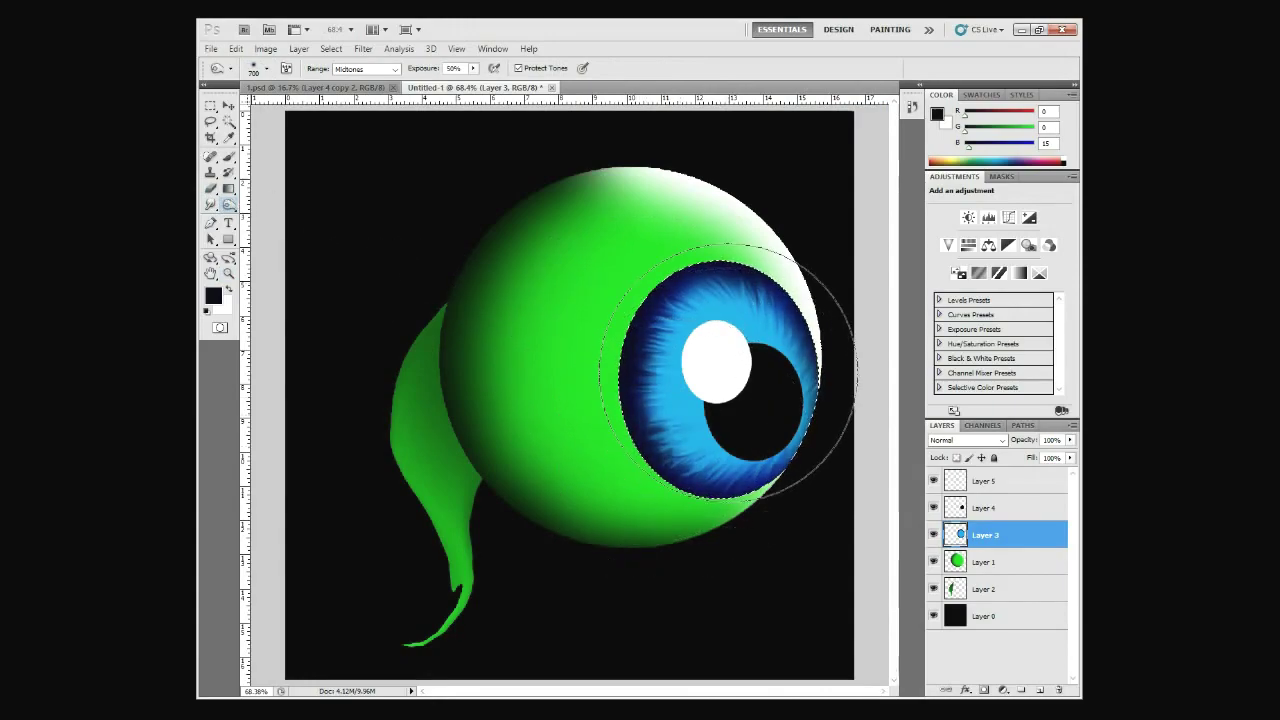
key(r)
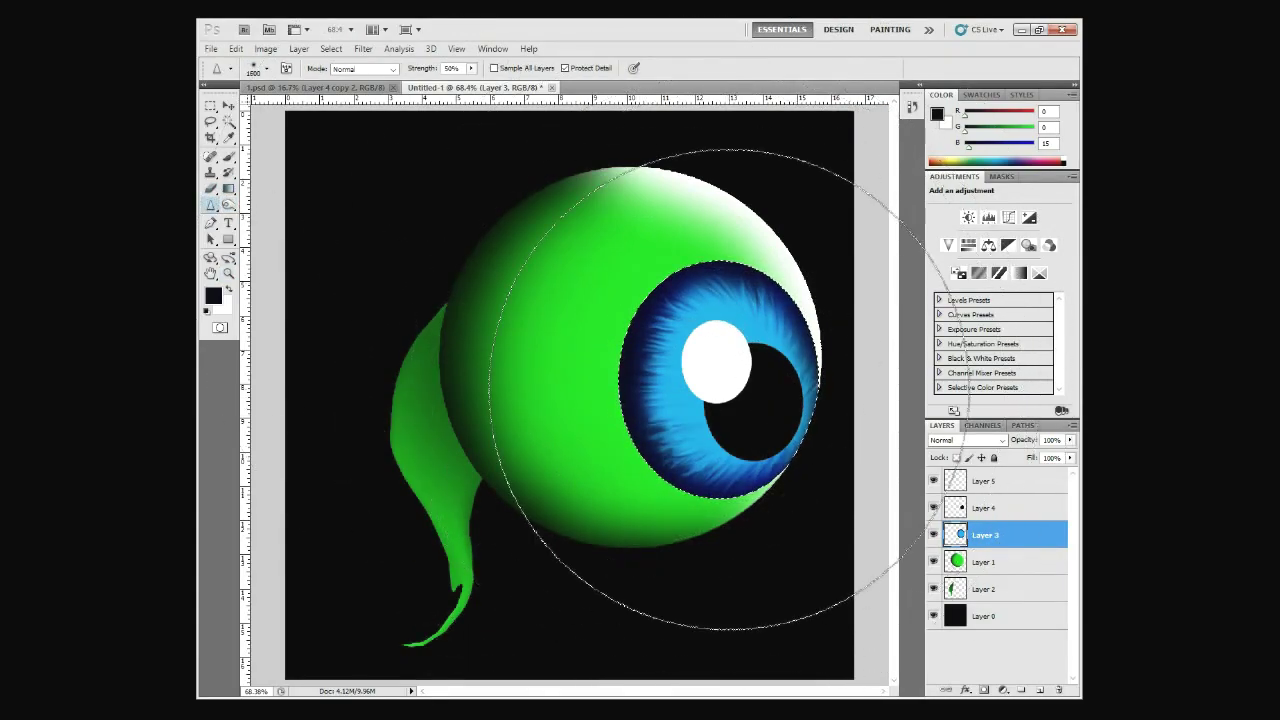
key(alt+bracketleft)
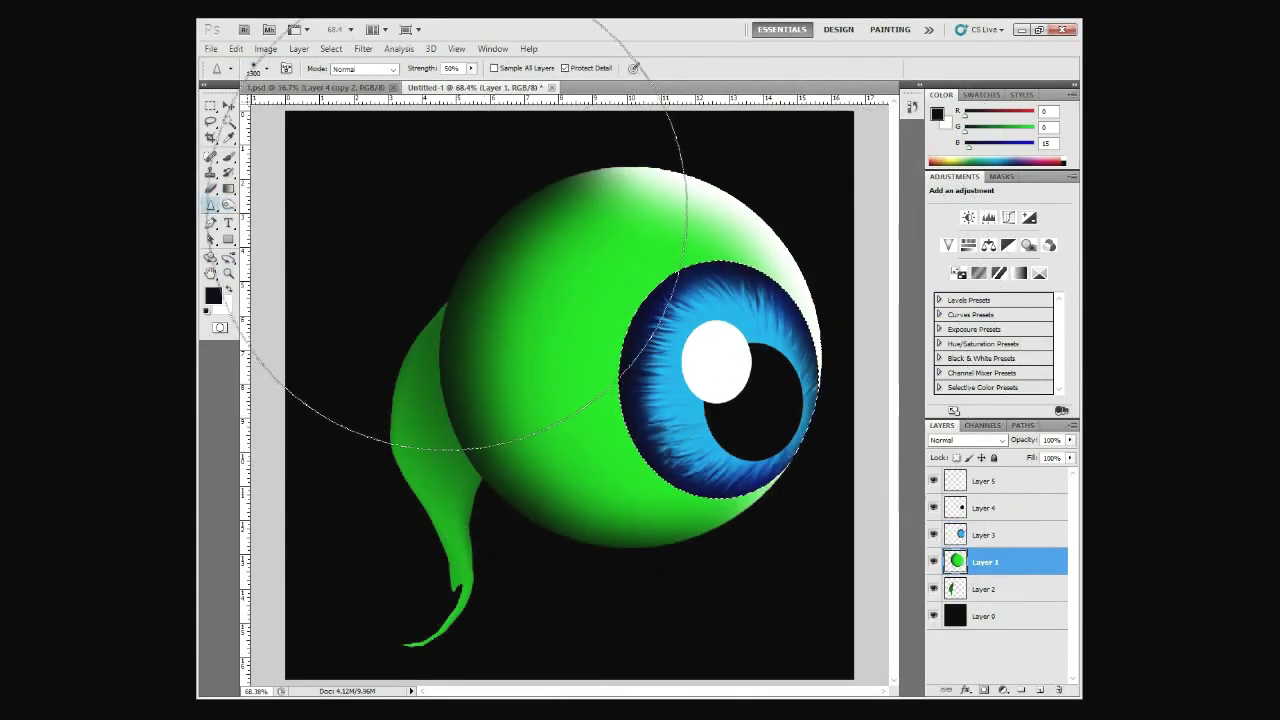
key(l)
drag(586, 120, 578, 124)
Load an exact selection of the green ball on Layer 1.
key(m)
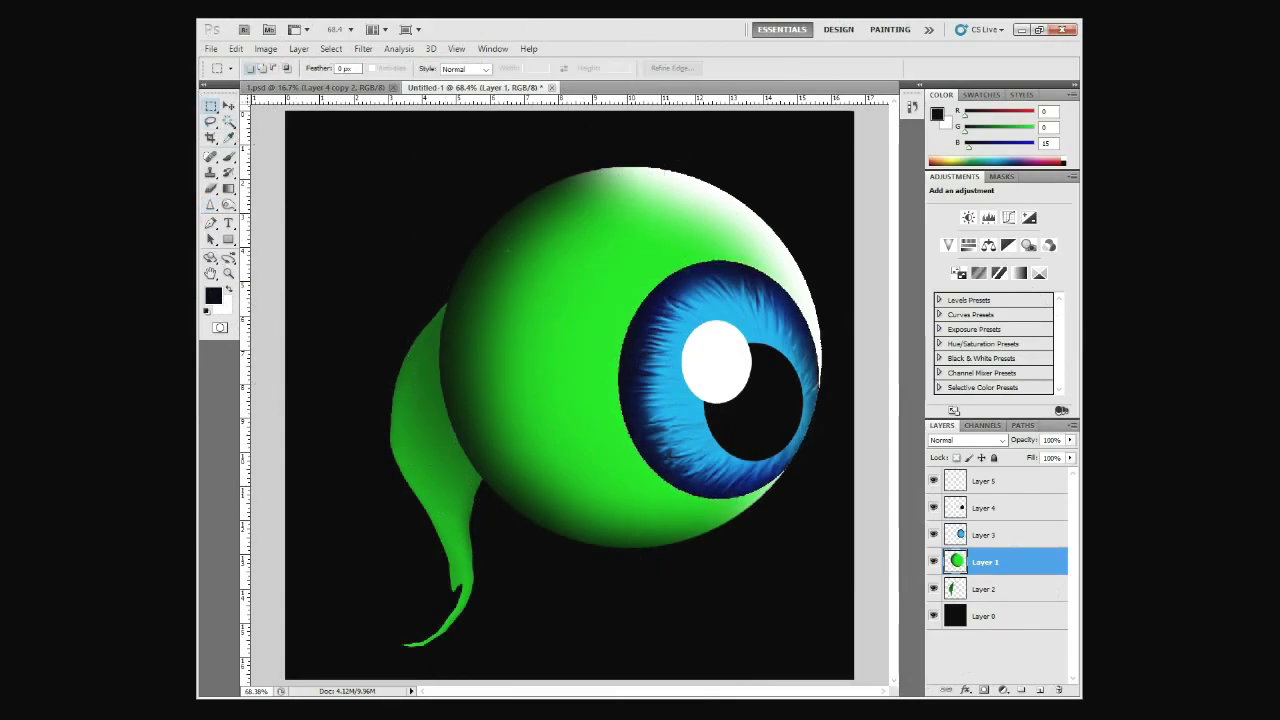
key(l)
drag(600, 608, 592, 600)
key(v)
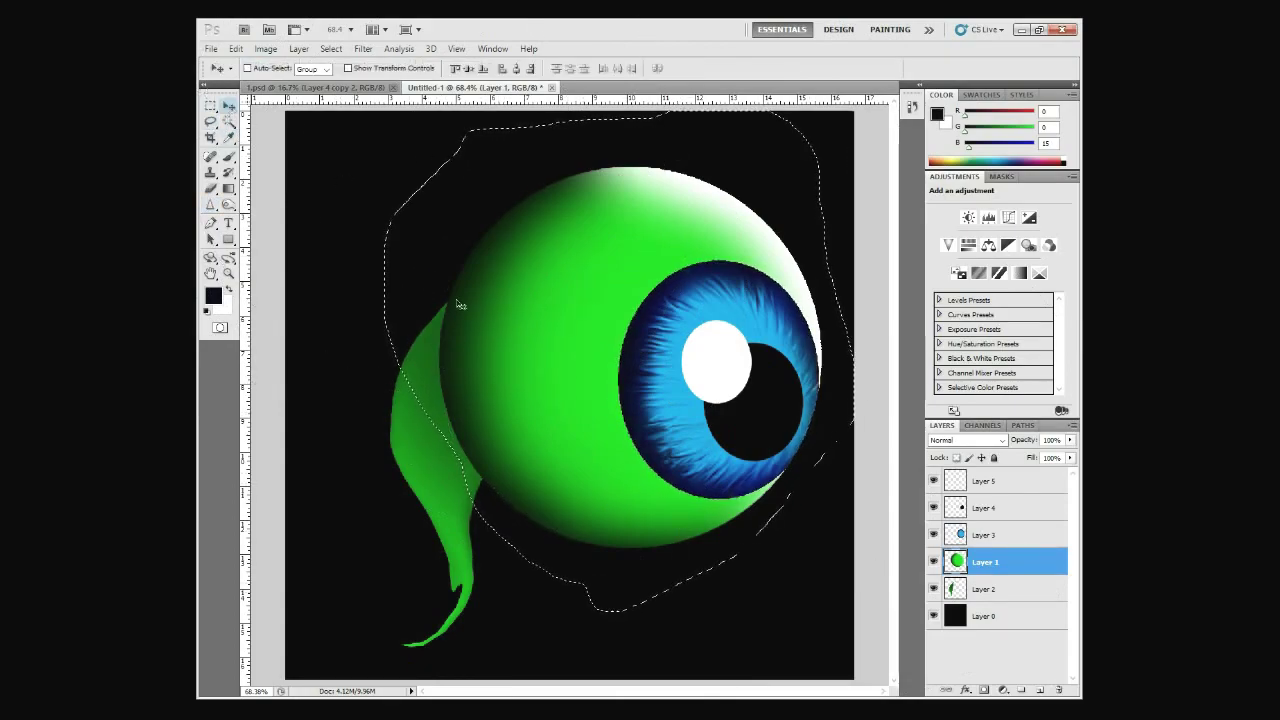
click(557, 376)
Smudge the ball's upper-left edge soft and burn its lower-left rim at Midtones 50%.
click(217, 189)
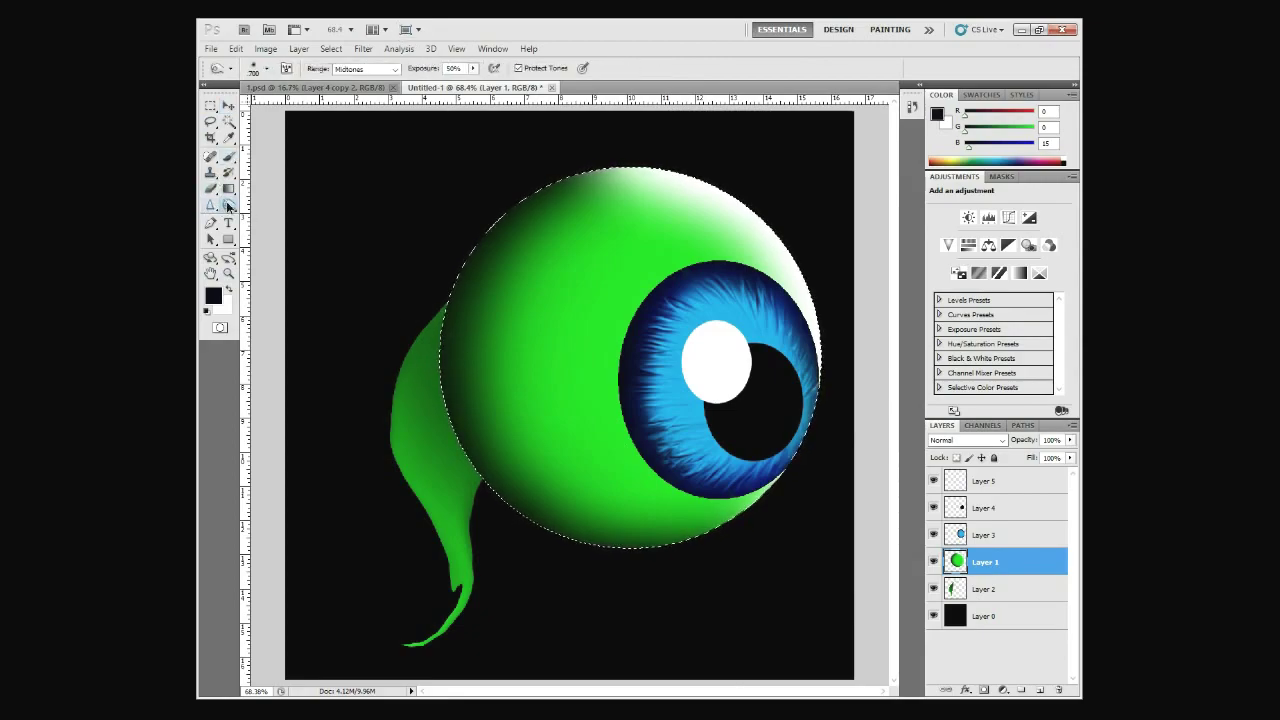
click(211, 205)
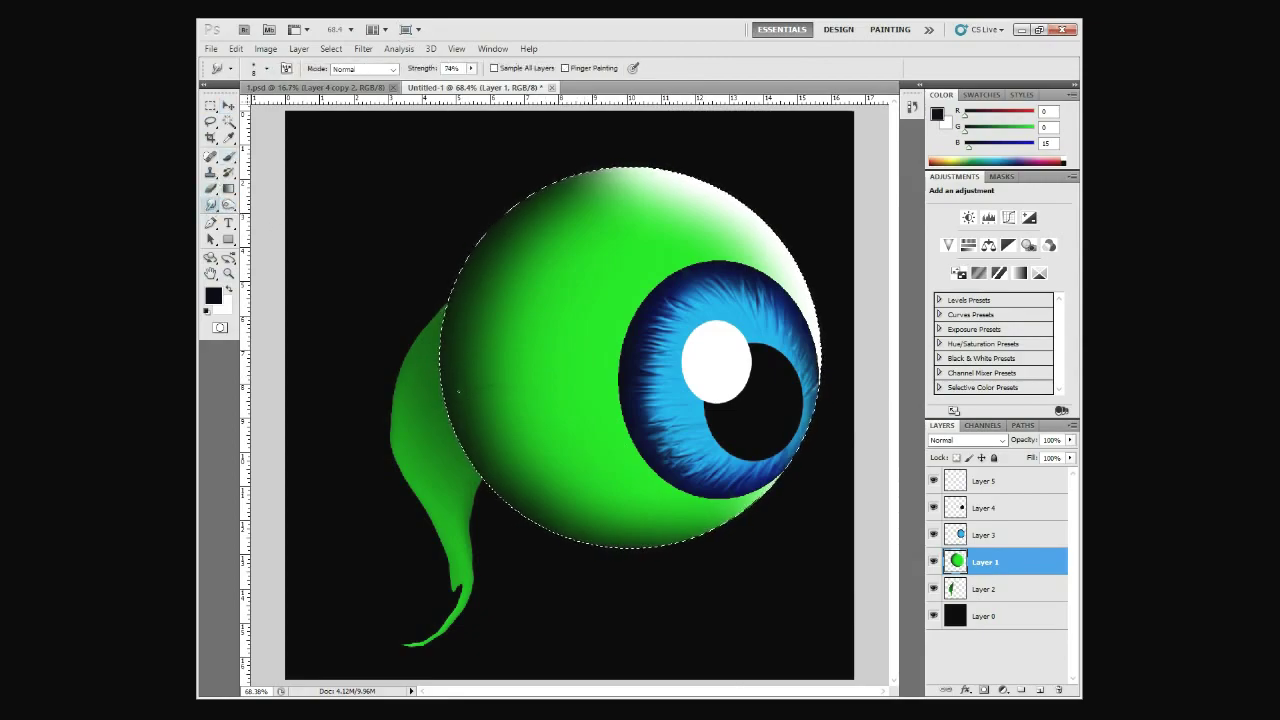
drag(600, 168, 483, 238)
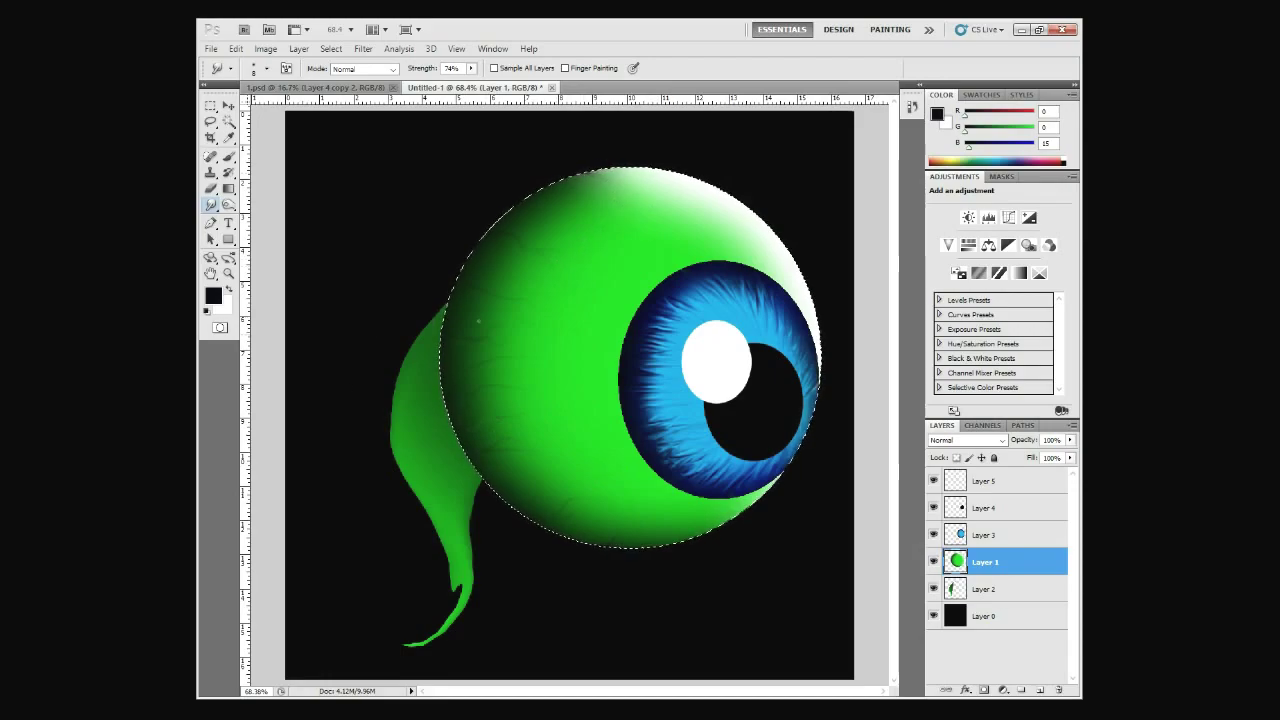
key(o)
mouse_move(585, 571)
mouse_down()
mouse_move(371, 329)
mouse_move(557, 229)
mouse_move(778, 472)
mouse_move(470, 480)
mouse_move(560, 330)
mouse_up()
Select the tail's shape on Layer 2 and switch to a Pin Light brush.
key(ctrl+d)
click(985, 589)
key(l)
mouse_move(415, 222)
mouse_down()
mouse_move(355, 330)
mouse_move(405, 218)
mouse_up()
key(b)
click(229, 158)
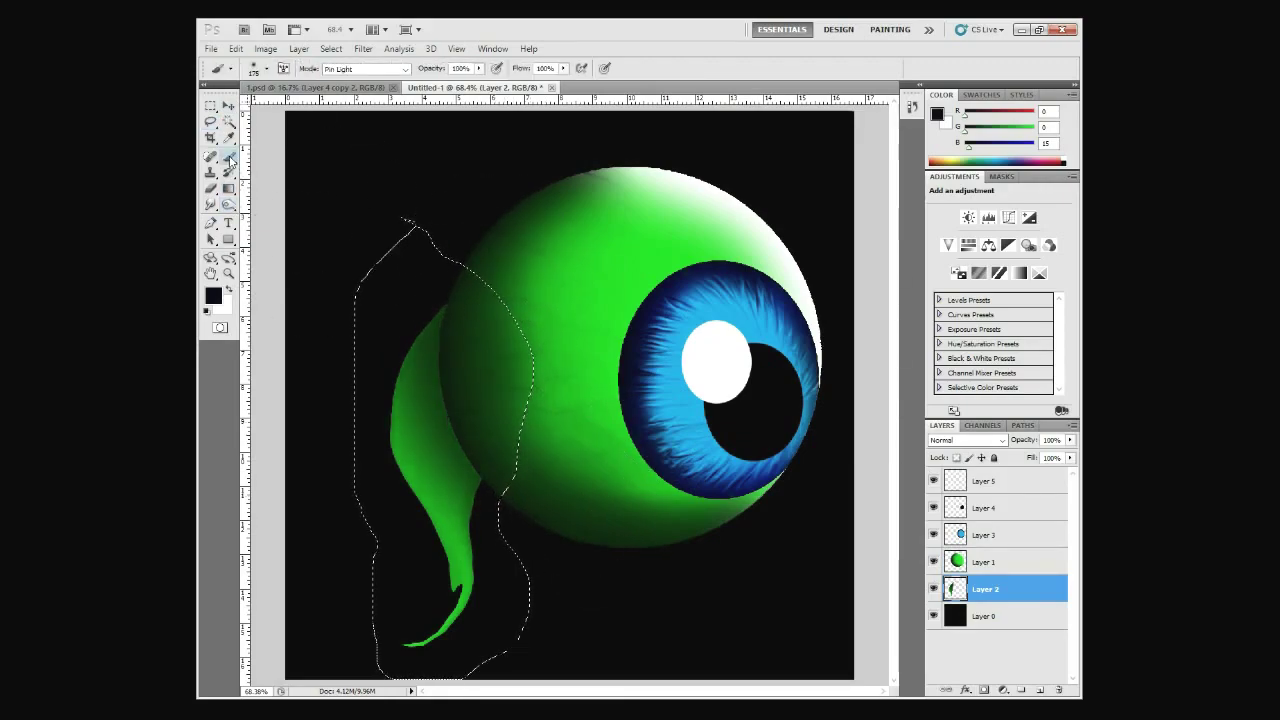
key(ctrl+shift+d)
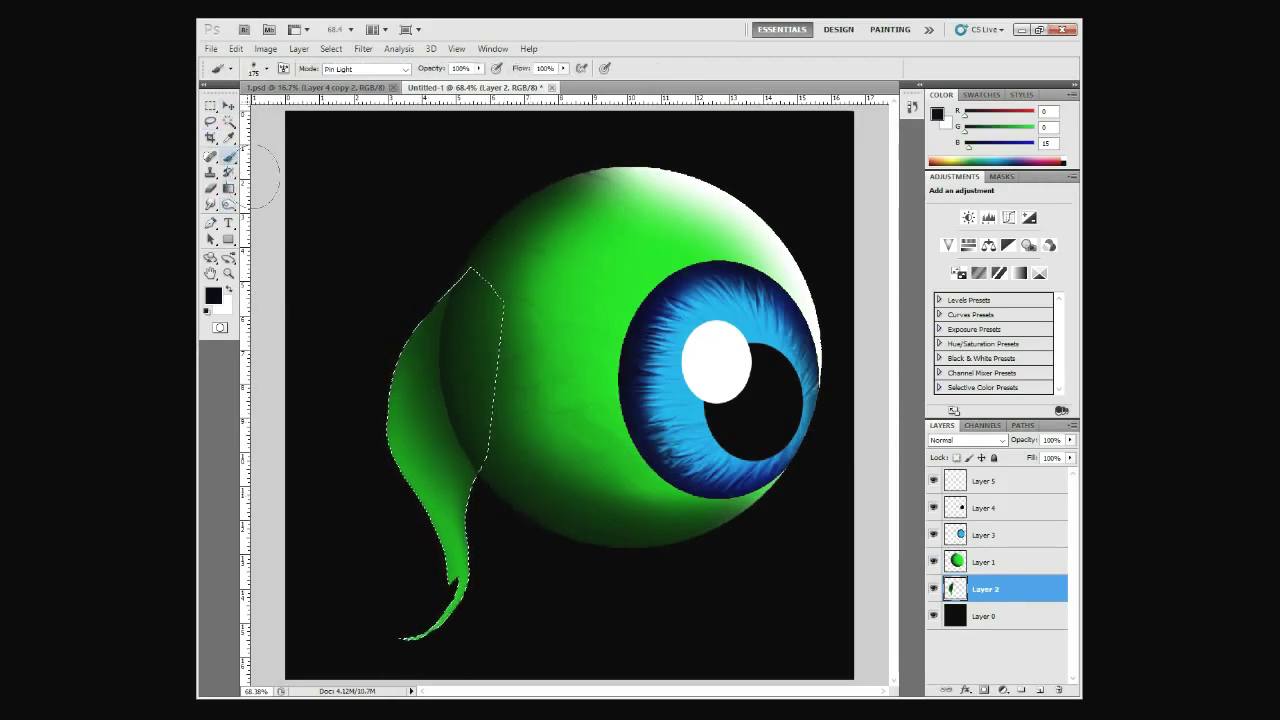
Darken the tail's lower length and tip, then deselect and zoom to 123%.
drag(494, 568, 450, 480)
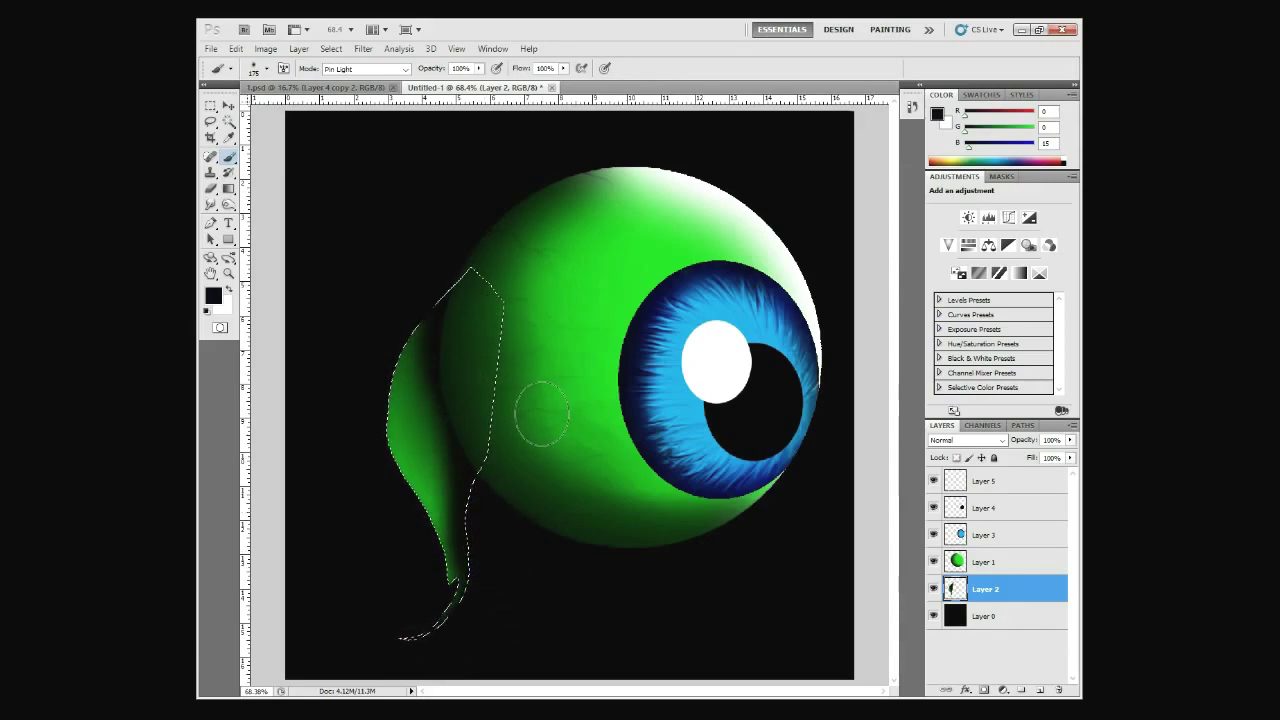
key(bracketright)
key(bracketright)
key(bracketright)
drag(491, 371, 450, 320)
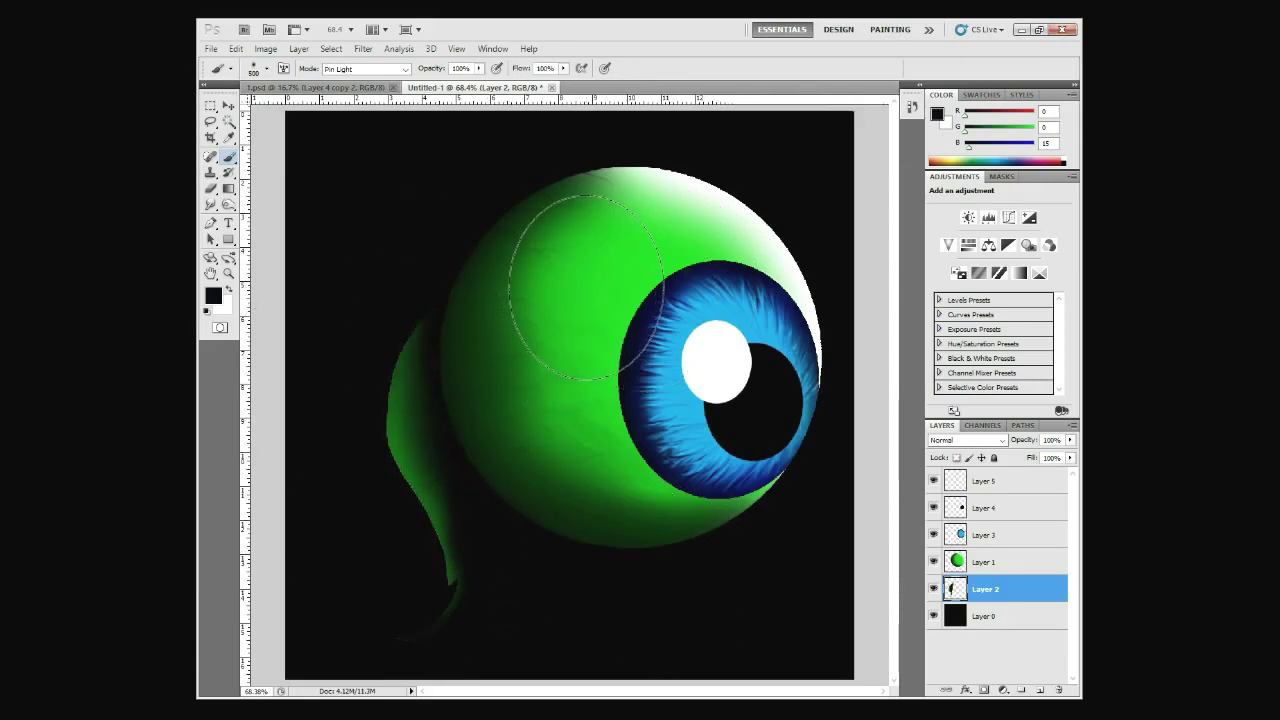
alt+click(560, 225)
key(ctrl+d)
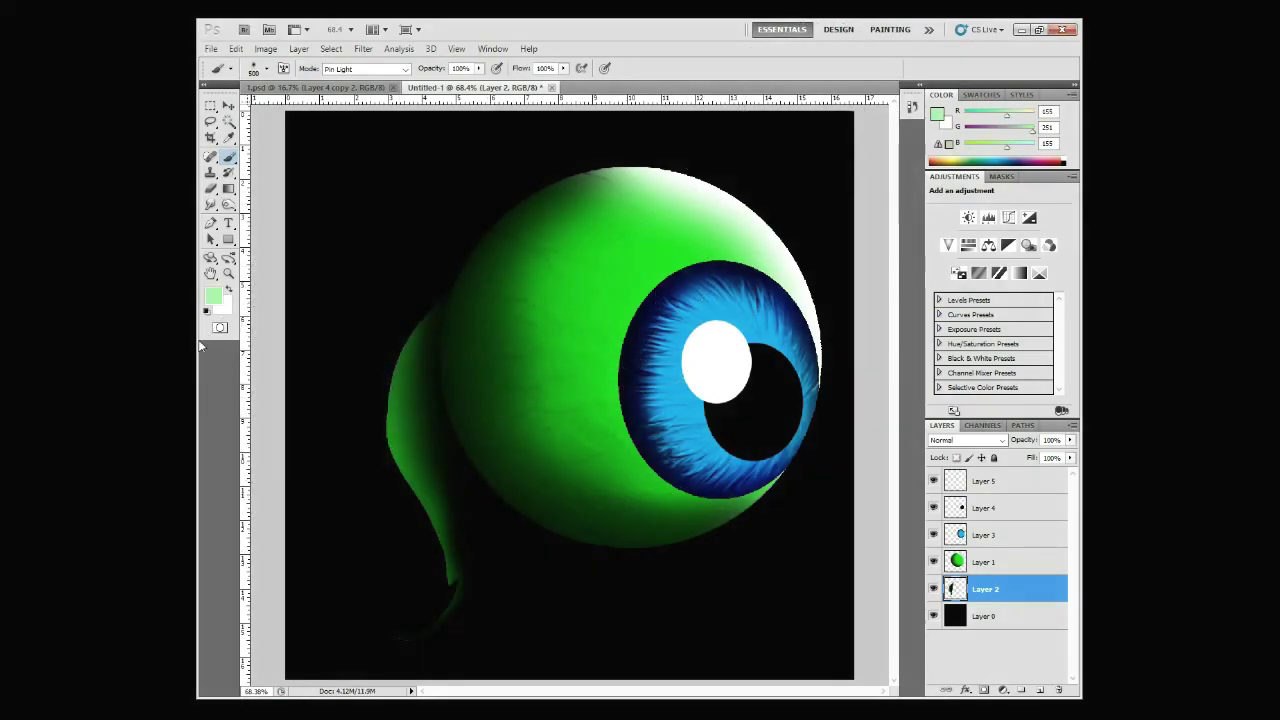
key(z)
click(552, 414)
alt+click(554, 415)
alt+click(554, 415)
Smudge the white highlight on Layer 5 into a soft glow over the iris.
drag(570, 360, 625, 418)
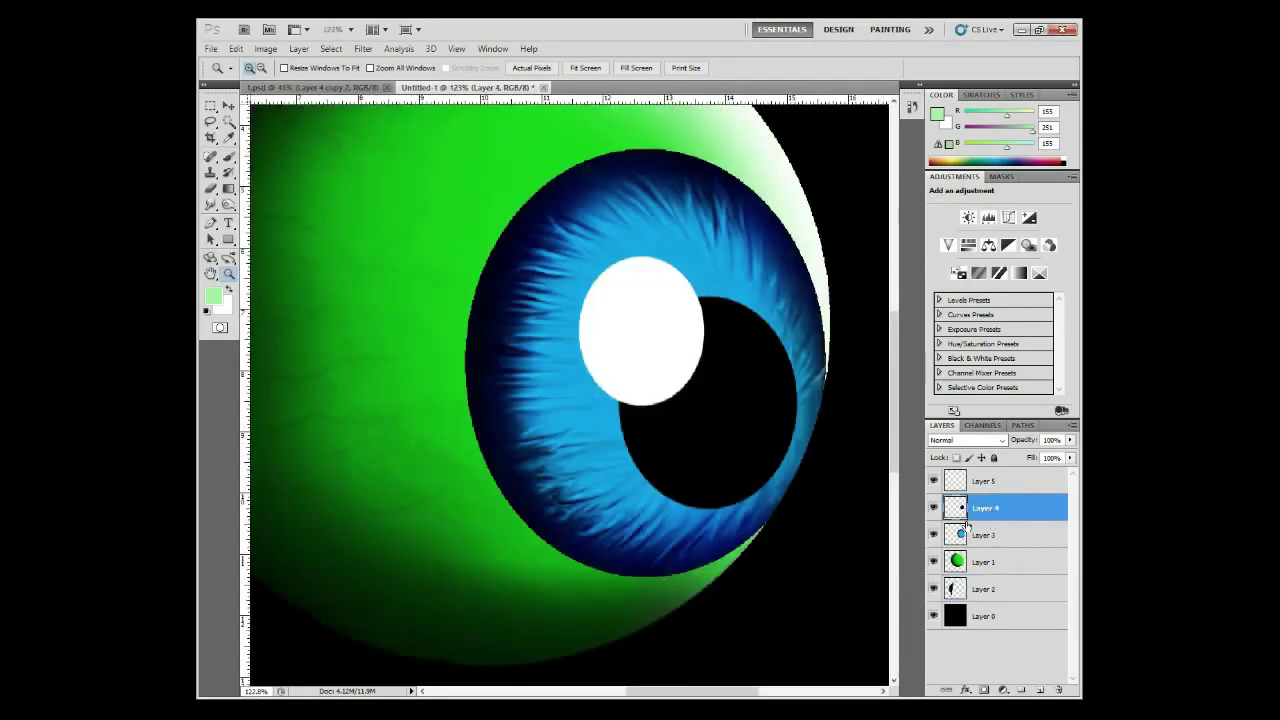
click(977, 478)
key(r)
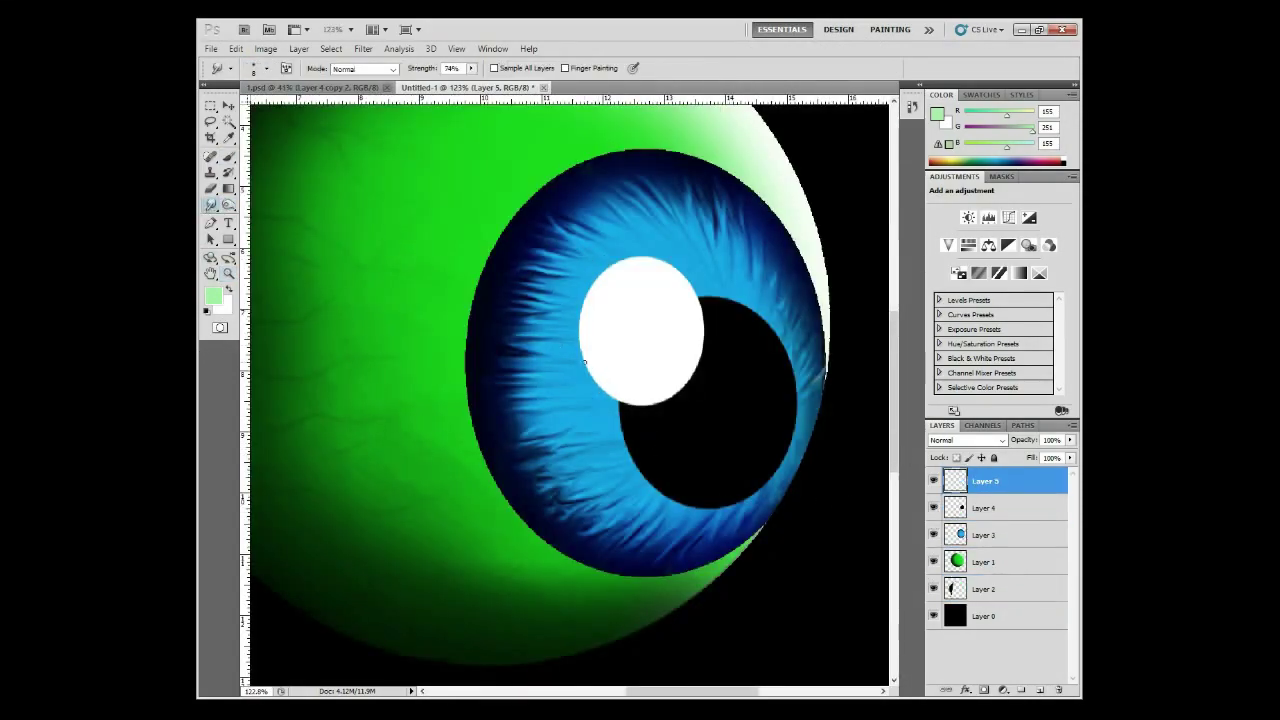
mouse_move(636, 326)
mouse_down()
mouse_move(687, 360)
mouse_move(640, 310)
mouse_move(620, 340)
mouse_move(700, 360)
mouse_move(643, 330)
mouse_up()
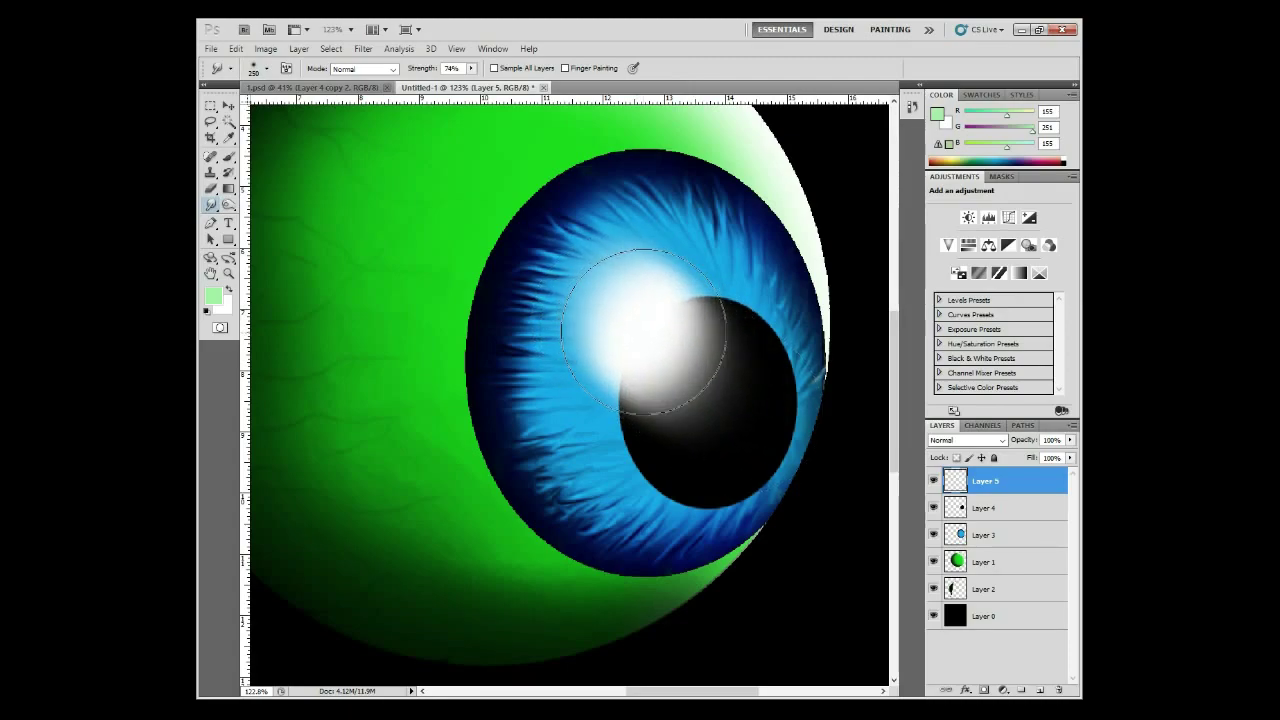
Add two small white Pin Light sparkle dots on the pupil and zoom out.
click(229, 155)
key(x)
click(690, 432)
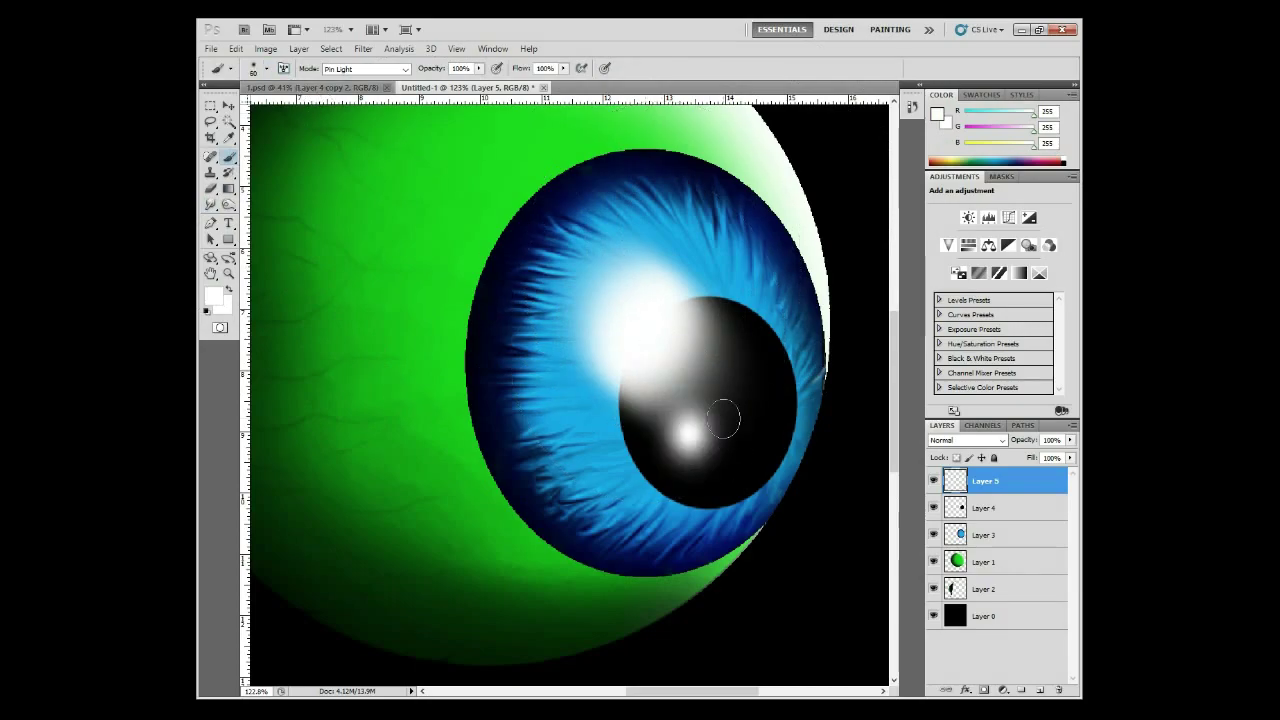
click(736, 410)
key(r)
drag(720, 420, 700, 440)
Zoom out, select the green ball's layer, and lasso a selection around the eyeball.
key(z)
drag(492, 349, 478, 349)
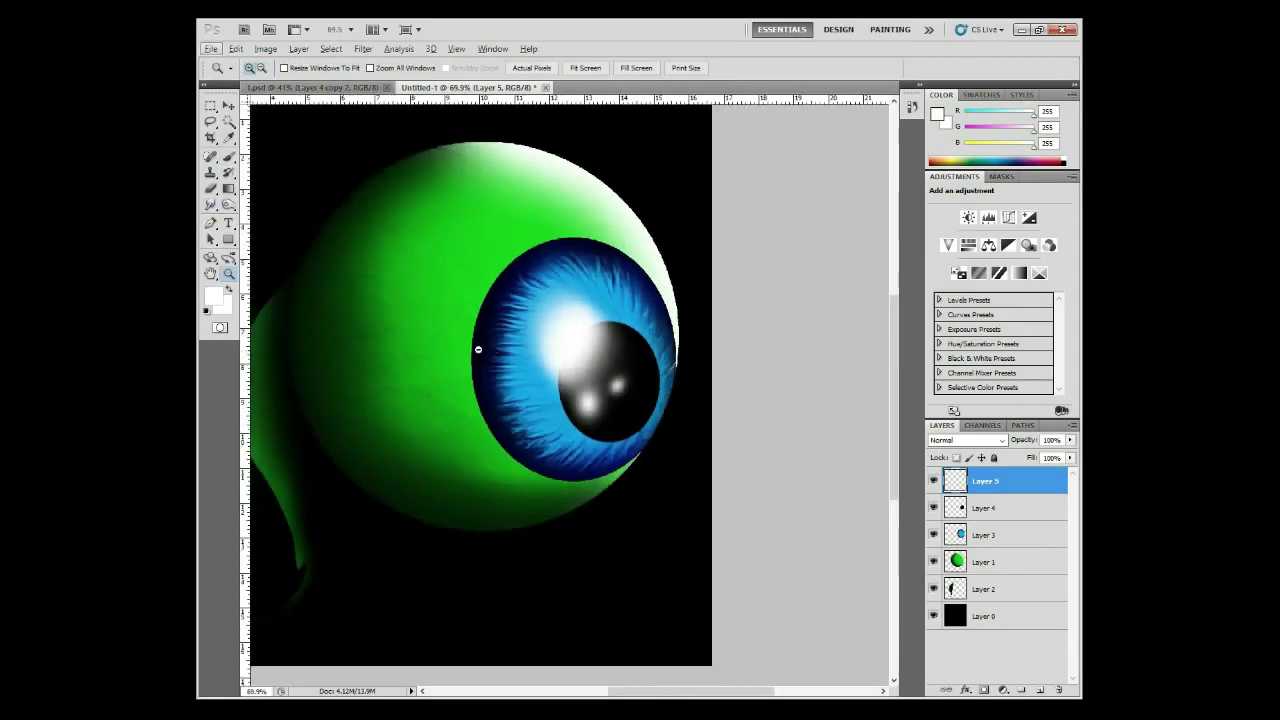
click(990, 535)
key(o)
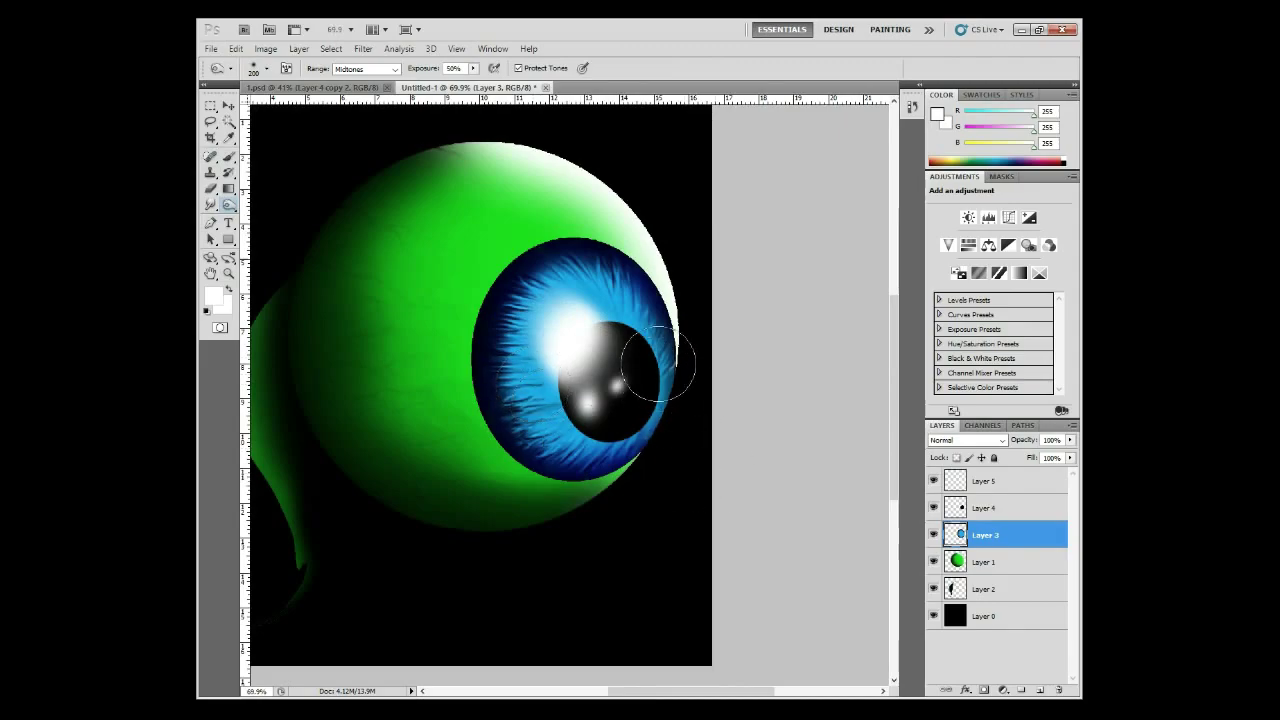
click(985, 562)
key(l)
drag(303, 128, 725, 255)
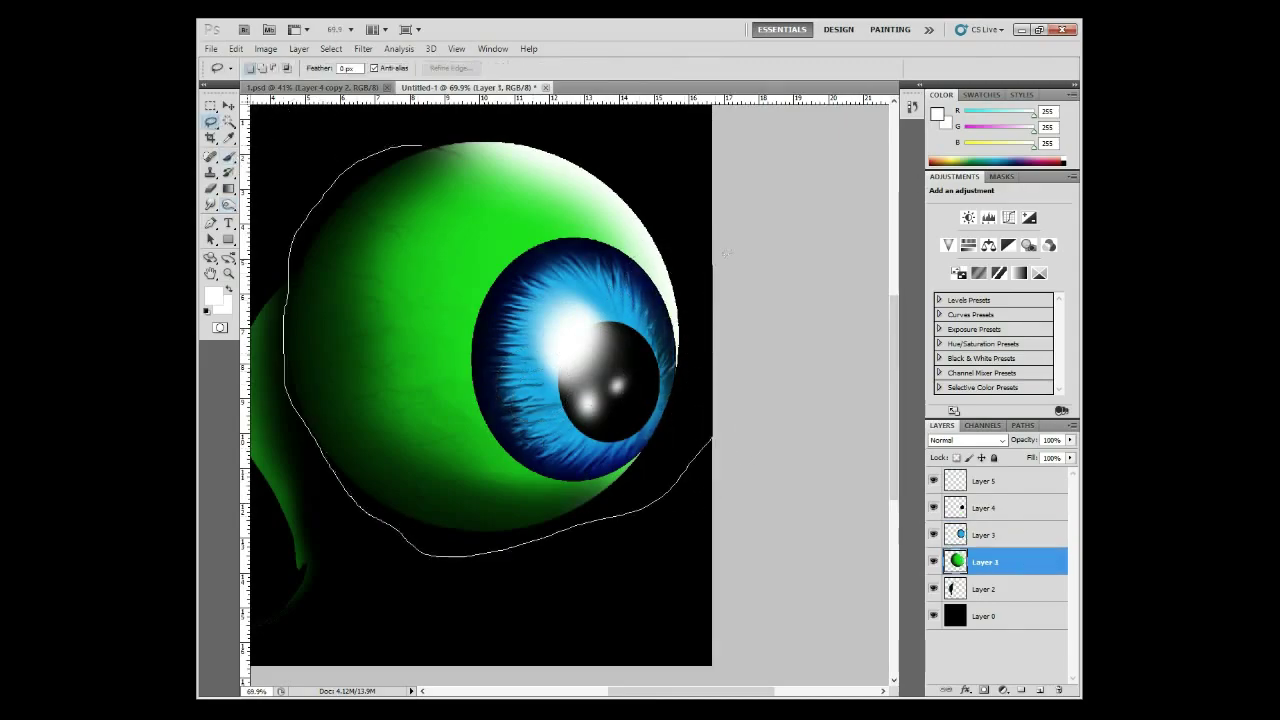
ctrl+click(956, 562)
On a new highlight layer, paint white dashes and dots along the ball's lower edge.
key(b)
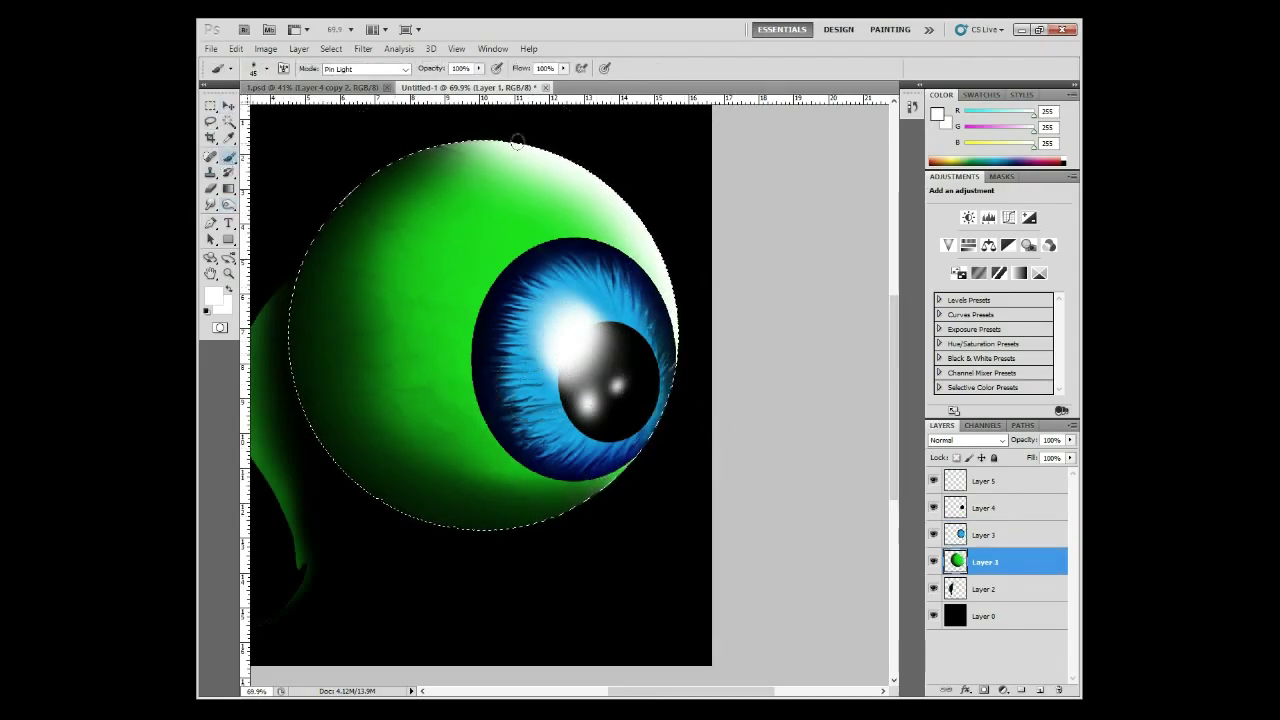
key(alt+bracketright)
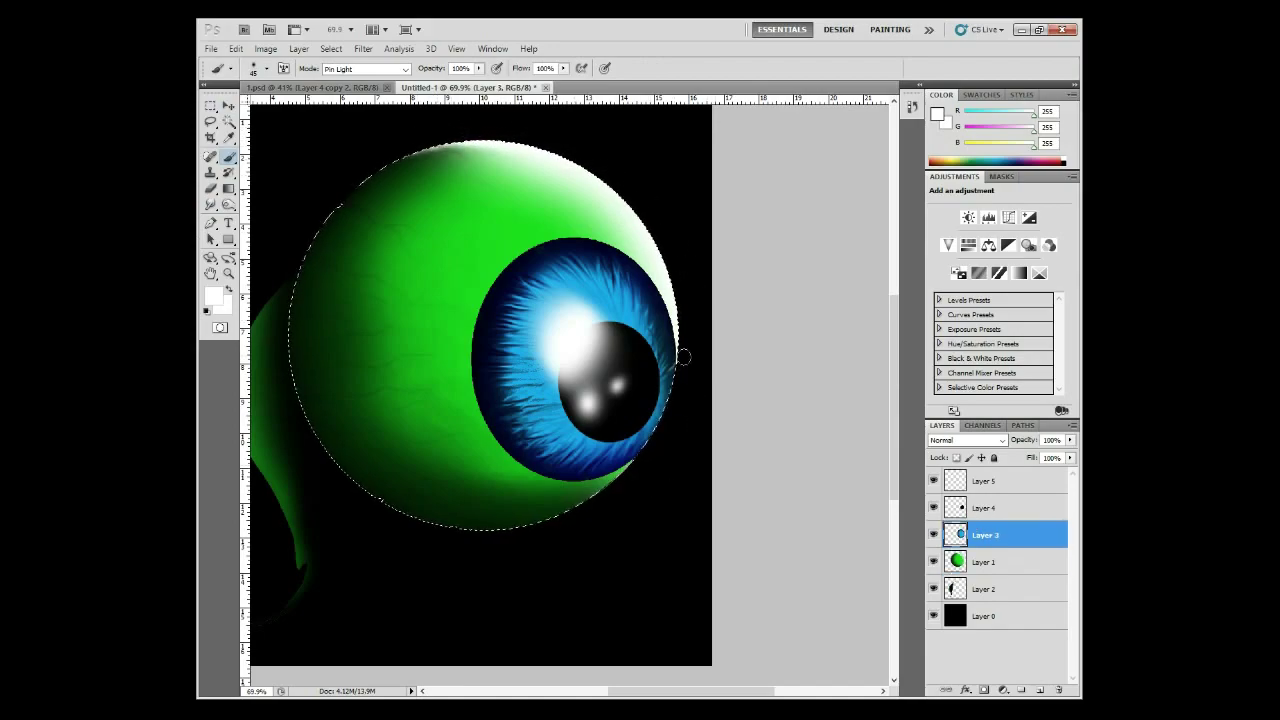
key(ctrl+shift+alt+n)
click(377, 240)
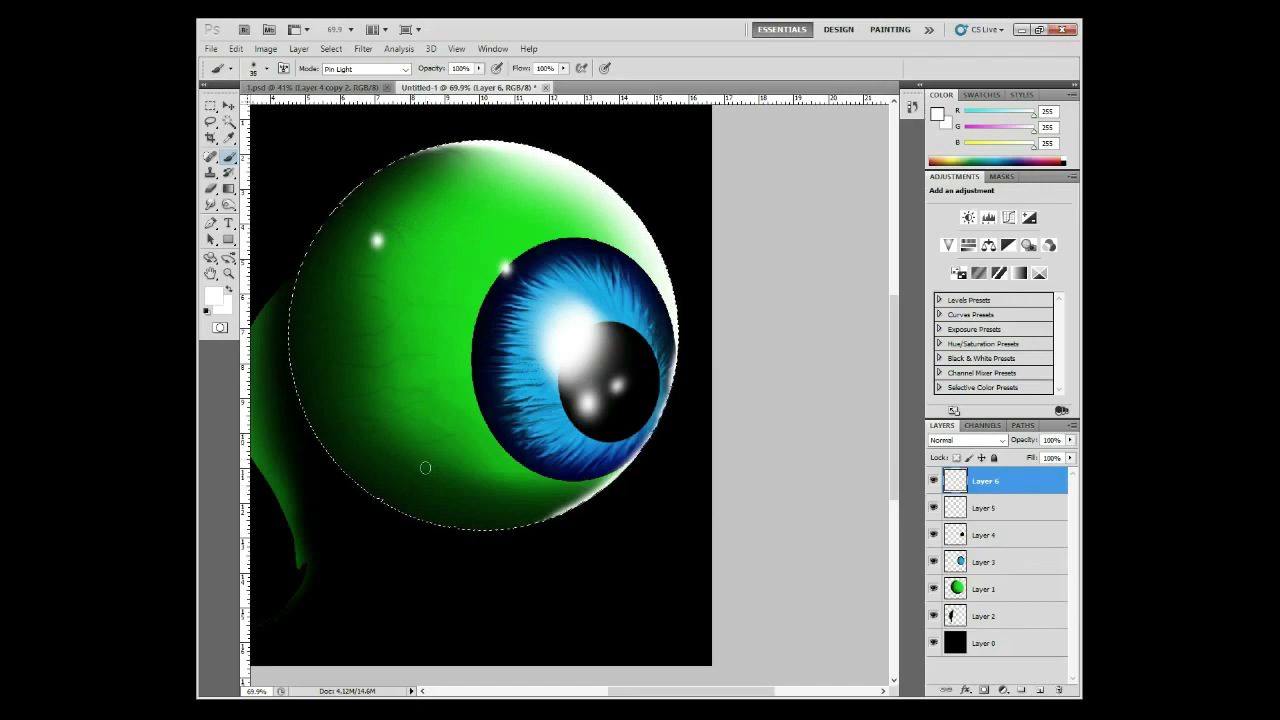
drag(341, 437, 359, 450)
drag(398, 472, 412, 480)
click(442, 488)
click(483, 496)
click(517, 496)
Smudge the white dots into highlight arcs along the upper-left and bottom edges.
scroll(500, 450, left, 2)
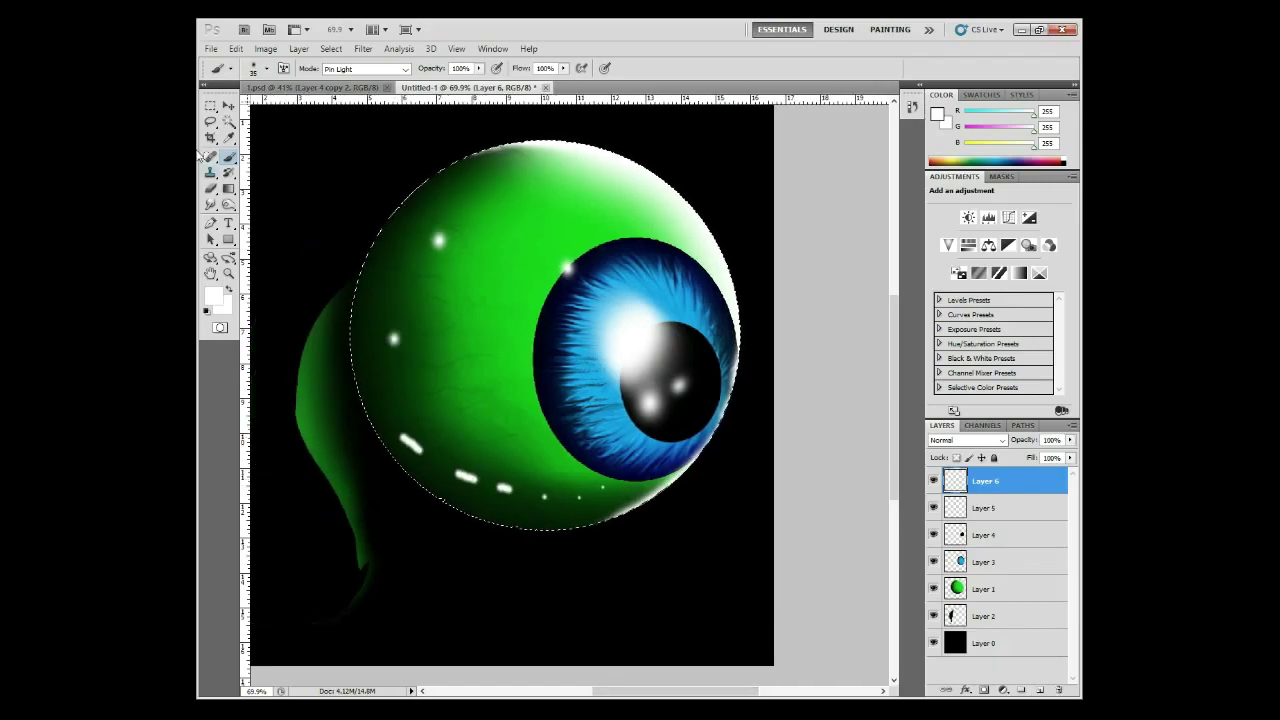
click(210, 204)
key(bracketleft)
key(bracketleft)
key(bracketleft)
drag(449, 241, 545, 212)
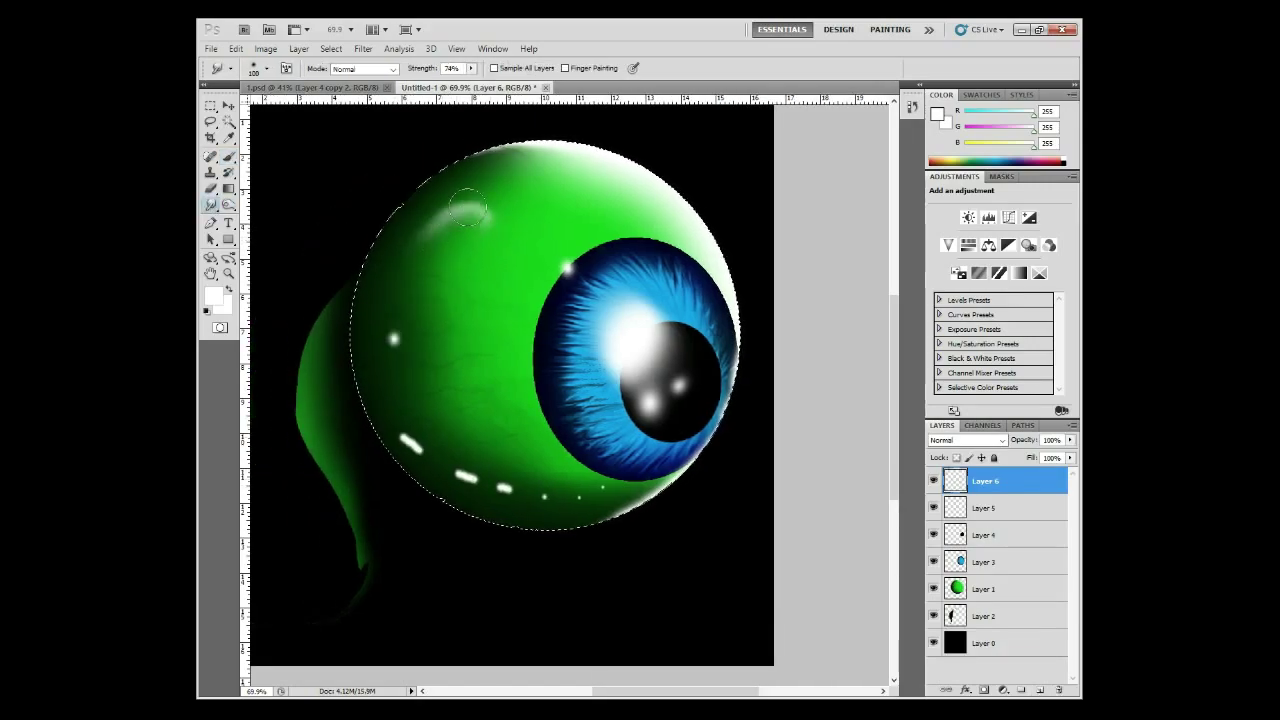
drag(412, 259, 425, 218)
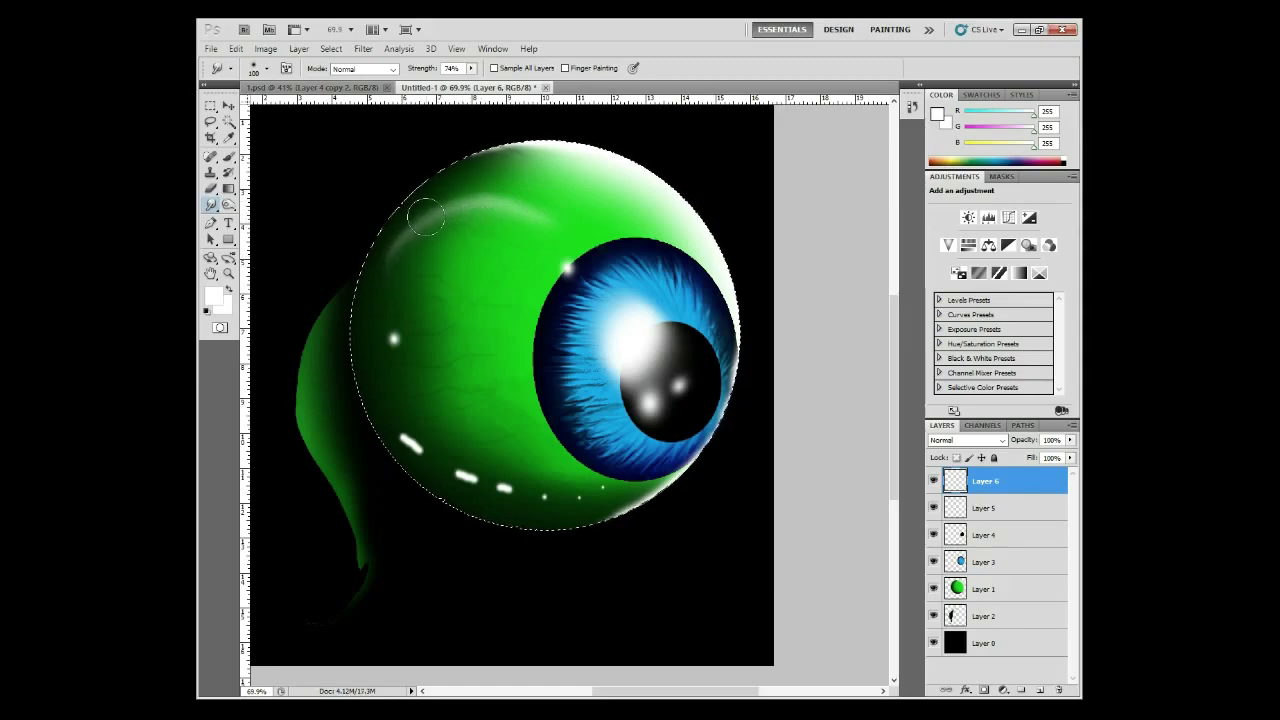
drag(395, 300, 440, 400)
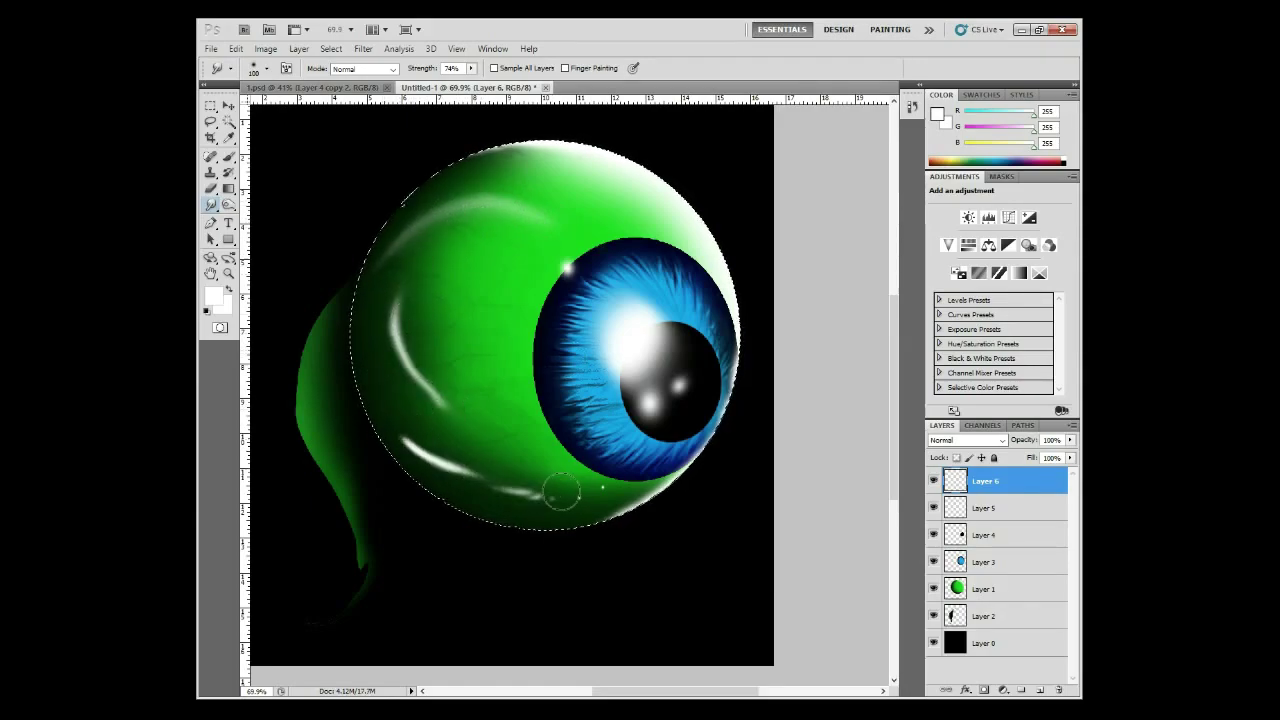
mouse_move(557, 491)
mouse_down()
mouse_move(373, 418)
mouse_move(386, 486)
mouse_move(371, 371)
mouse_move(480, 210)
mouse_up()
Erase the smeared arcs, dab new white sparkle dots, and smudge the bottom dots into a faint streak.
key(e)
key(b)
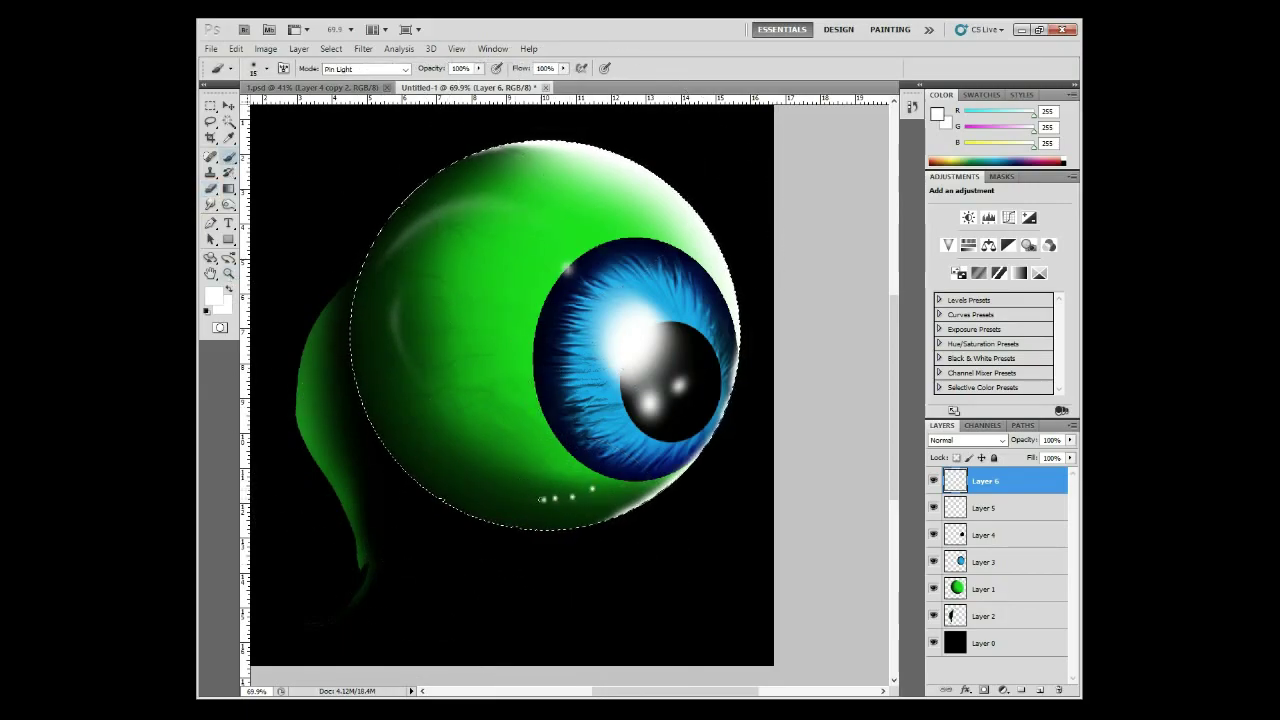
click(548, 226)
key(r)
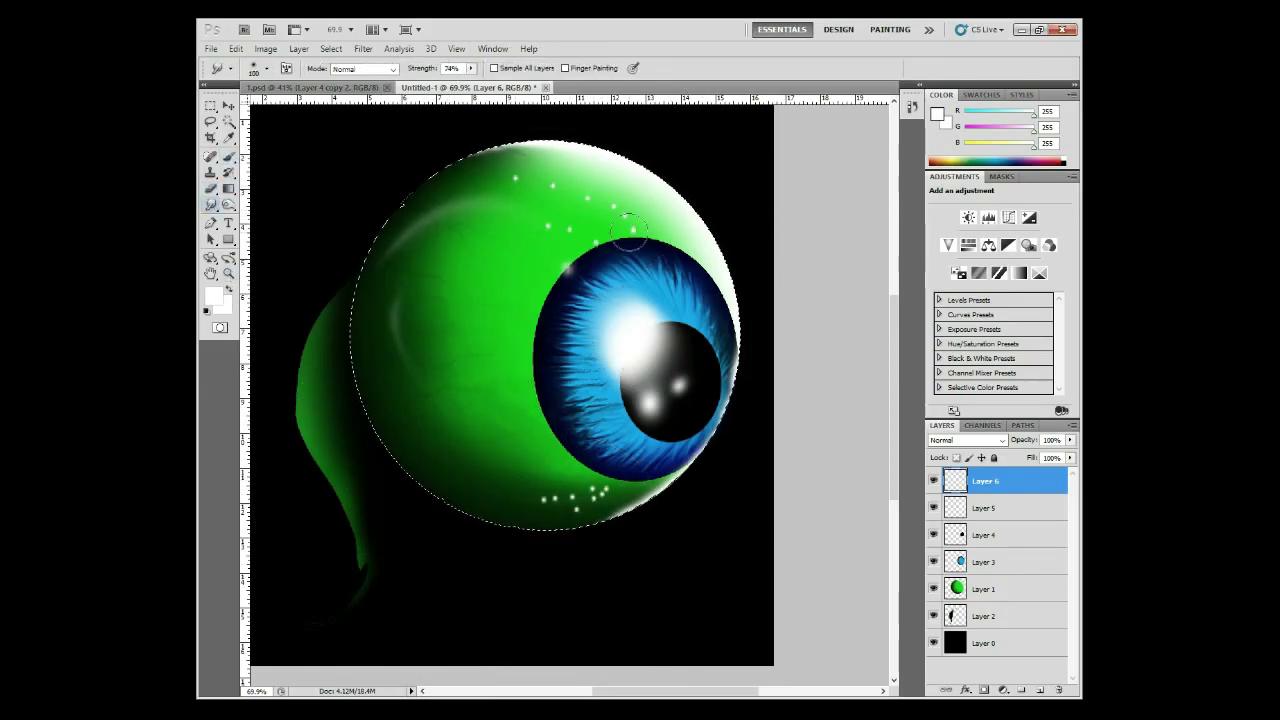
drag(545, 495, 625, 490)
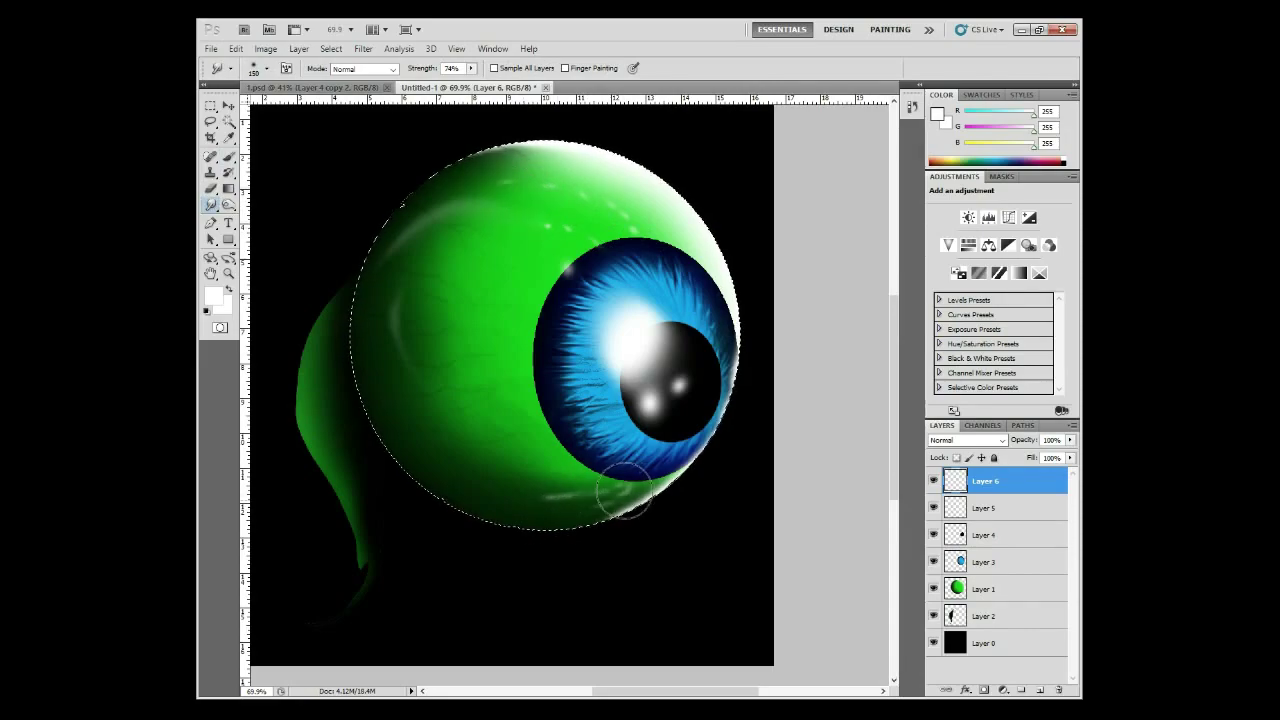
Smudge the eyeball's right rim on Layer 3, then select the eyeball layer, Layer 1.
key(alt+bracketleft)
key(alt+bracketleft)
key(alt+bracketleft)
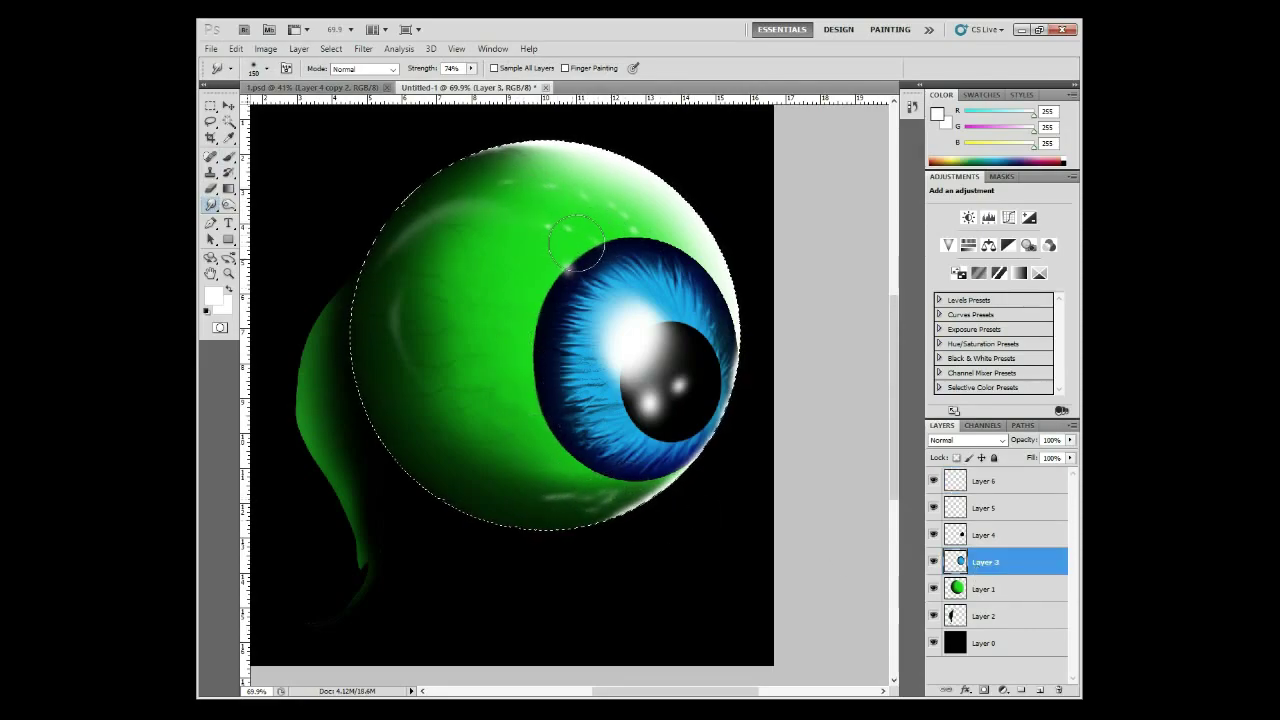
drag(665, 228, 760, 340)
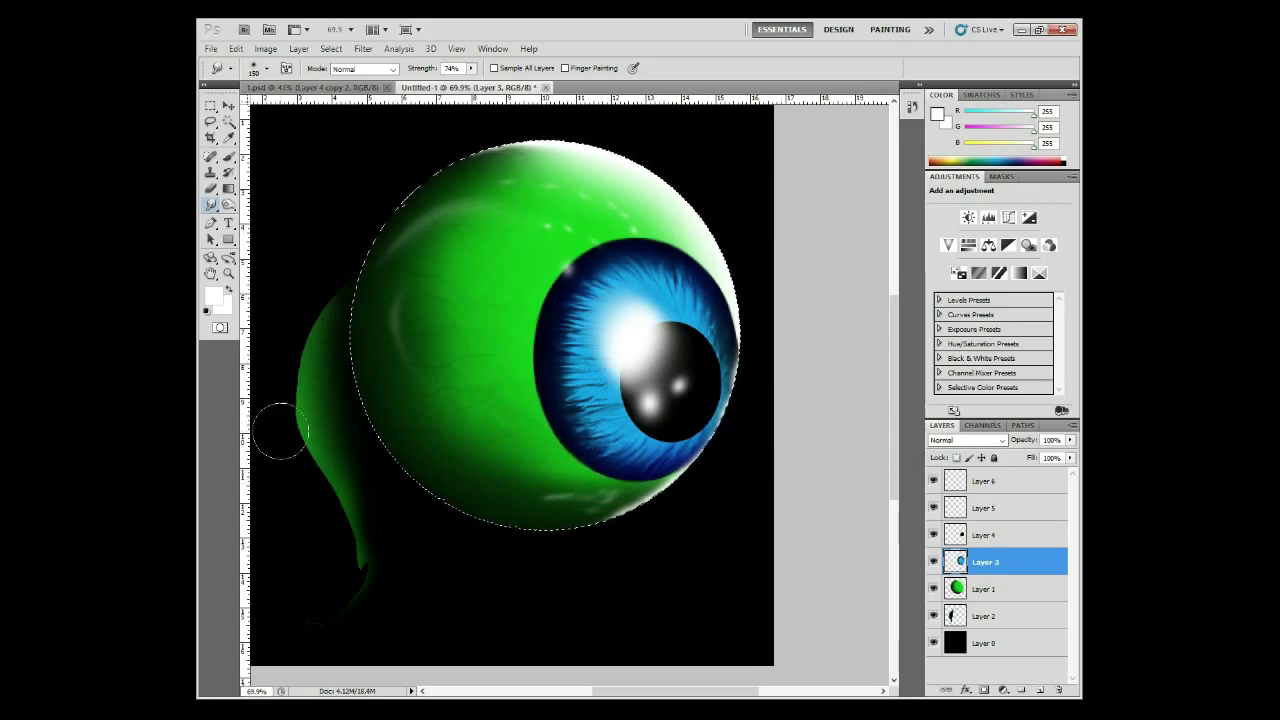
click(229, 204)
key(alt+bracketleft)
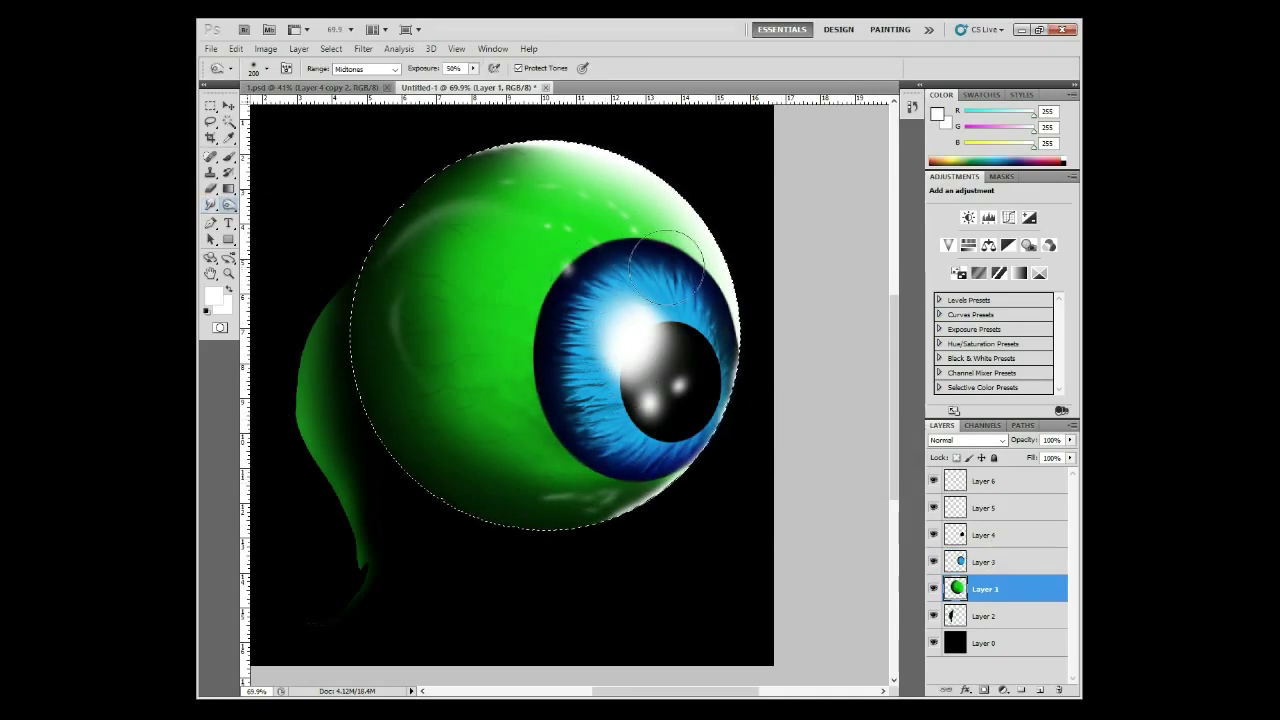
key(alt+bracketleft)
Lasso the green tail and shift it slightly.
key(l)
drag(380, 215, 358, 657)
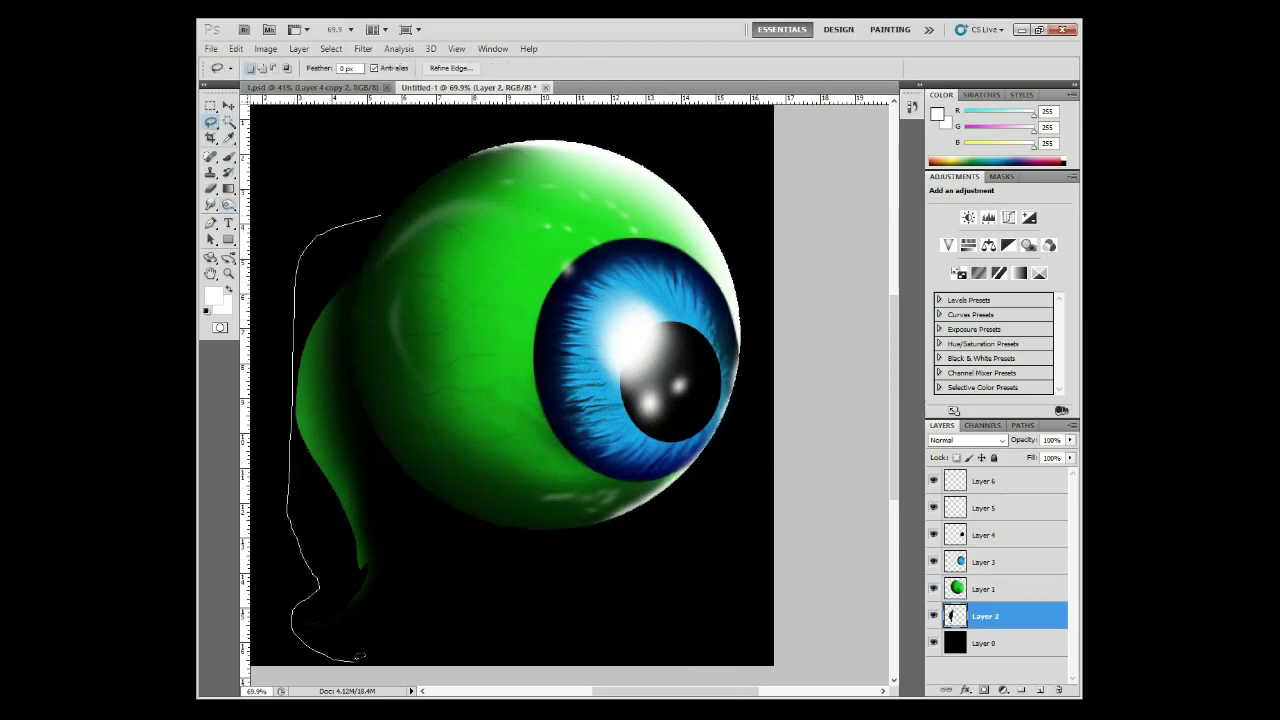
click(229, 107)
drag(340, 360, 350, 372)
On a new layer above Layer 2, paint white tail highlights and smudge them along its edges and tip.
click(228, 157)
click(1040, 690)
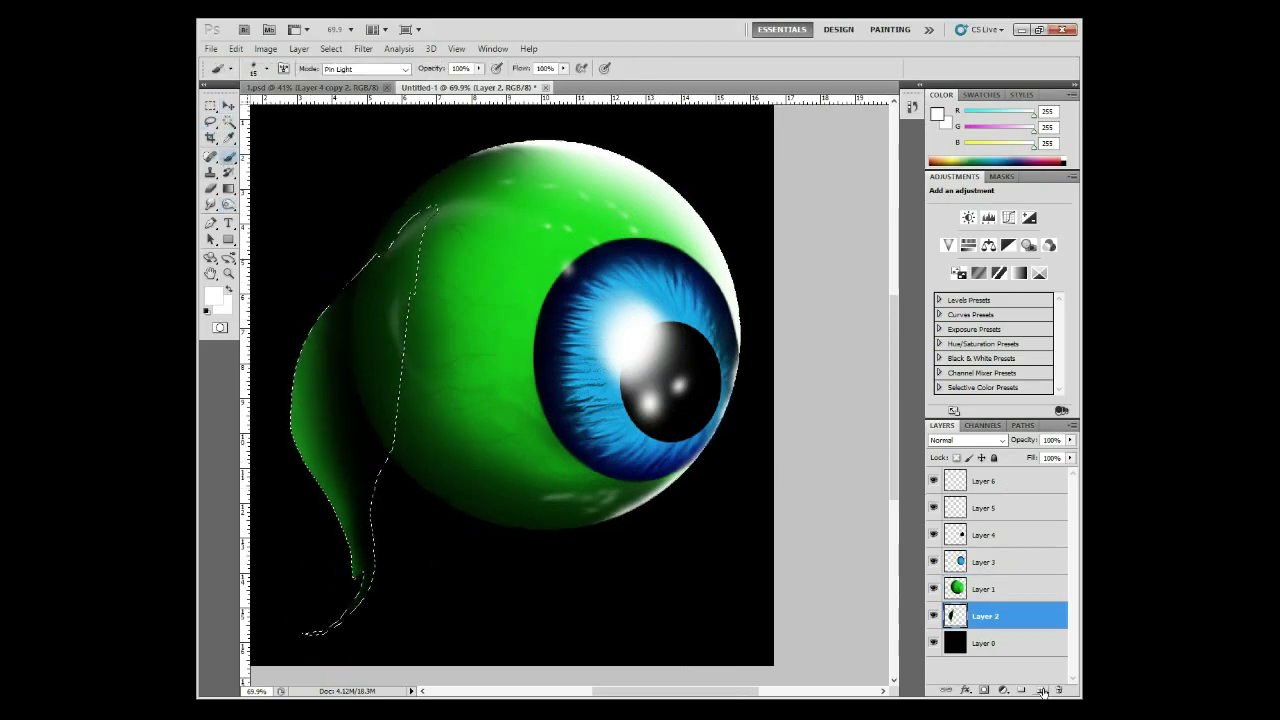
click(210, 204)
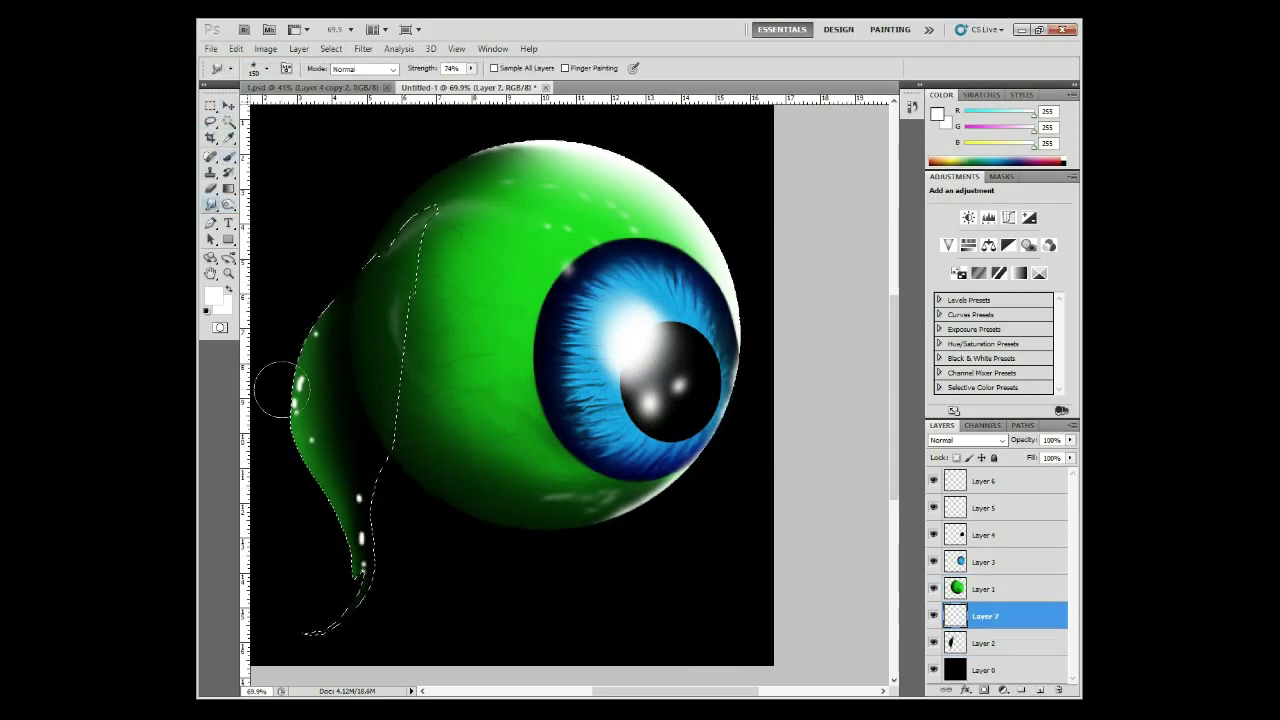
mouse_move(277, 457)
mouse_down()
mouse_move(370, 530)
mouse_move(363, 443)
mouse_up()
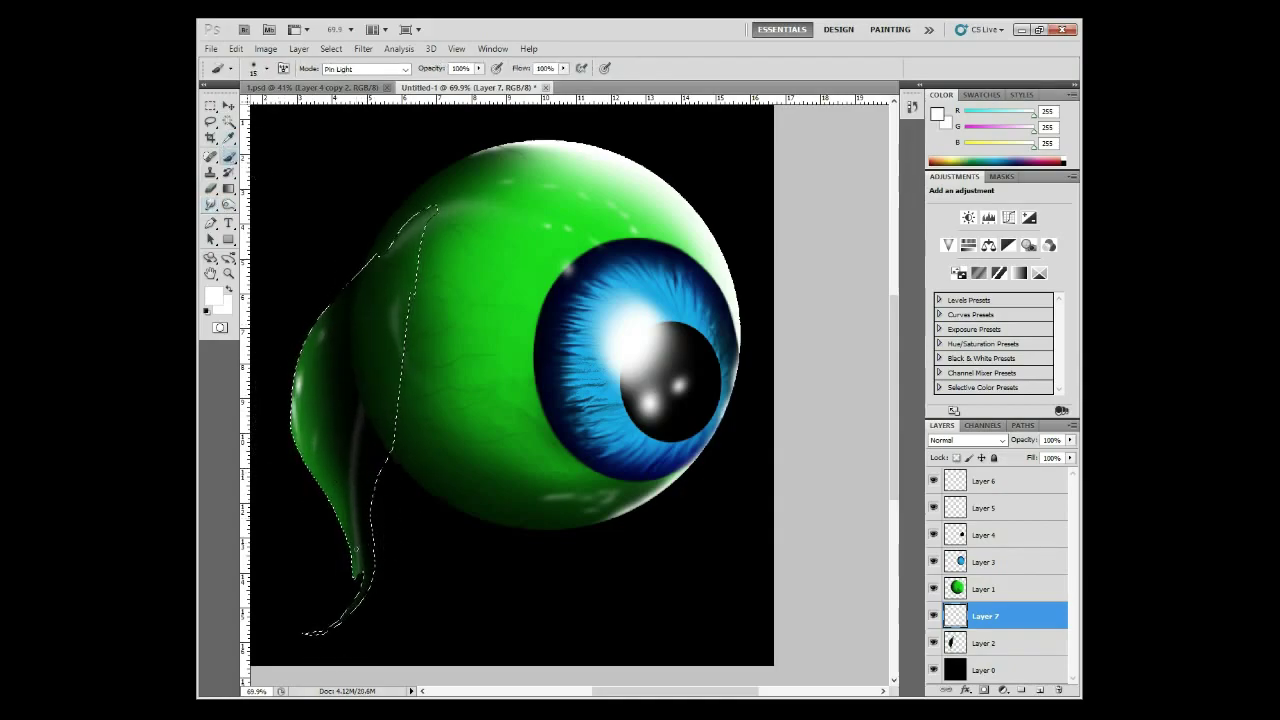
drag(318, 360, 345, 288)
drag(338, 555, 357, 578)
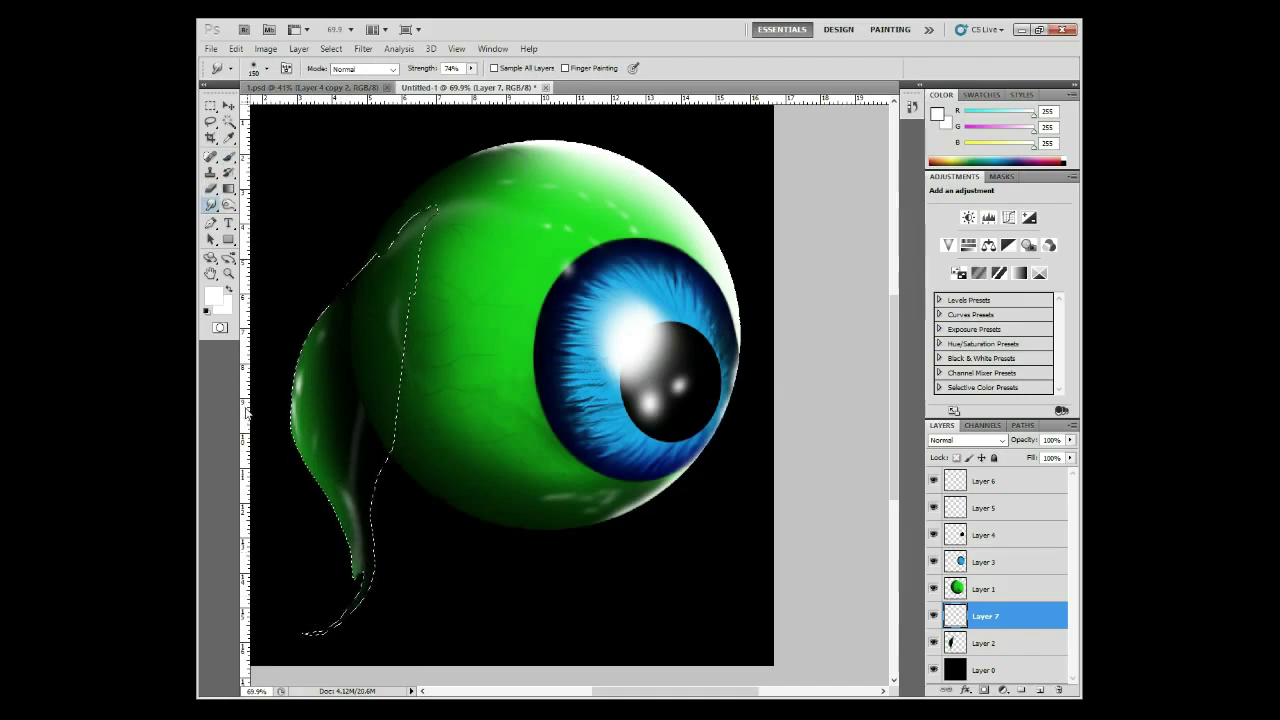
On Layer 2, reset colours to black and white, deselect, and smudge the tail's lower-left edge.
click(228, 155)
key(d)
click(985, 643)
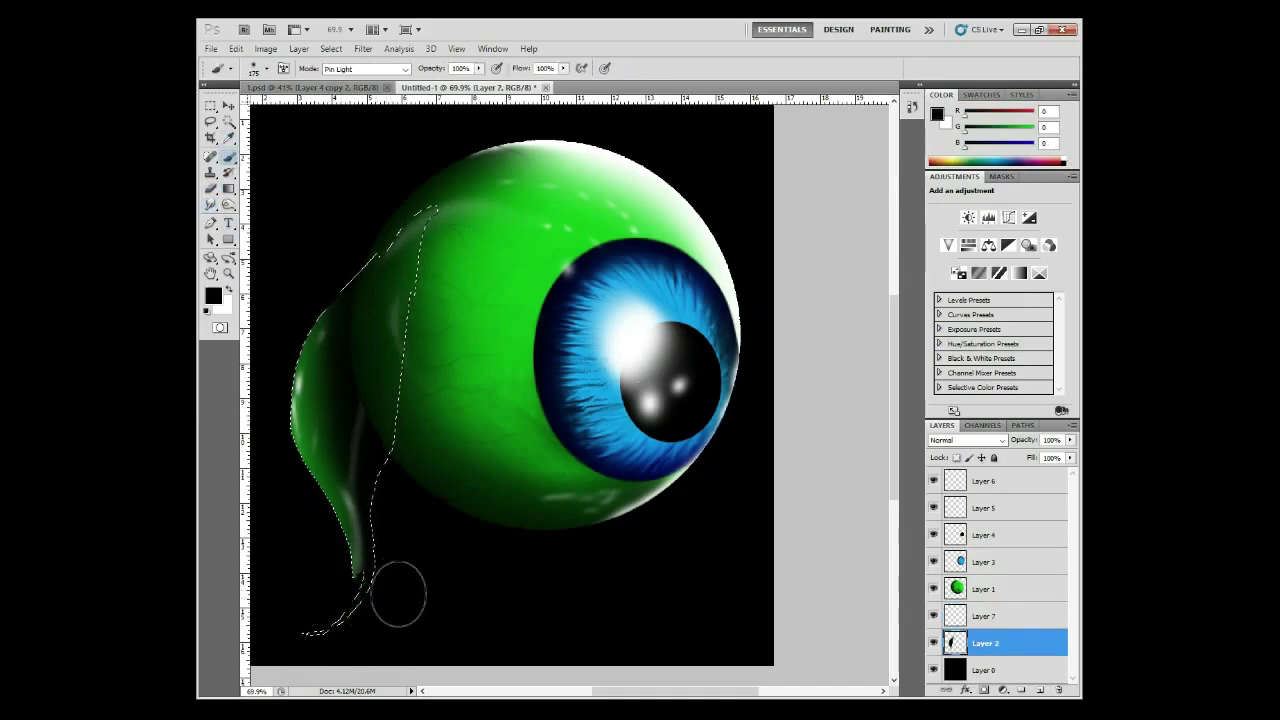
key(ctrl+d)
key(r)
mouse_move(271, 357)
mouse_down()
mouse_move(300, 514)
mouse_move(342, 616)
mouse_up()
Smudge Layer 1's top-right rim to soften the eyeball's edge.
key(alt+bracketright)
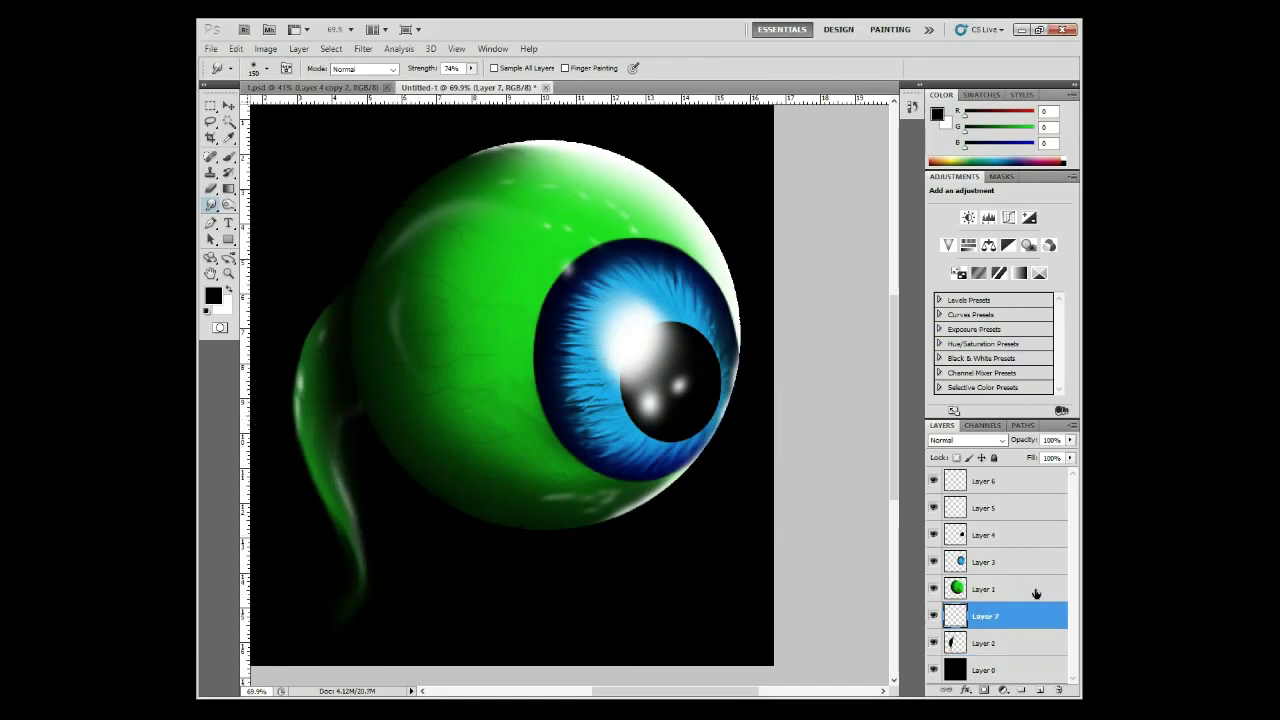
click(1036, 594)
mouse_move(560, 120)
mouse_down()
mouse_move(768, 376)
mouse_move(720, 228)
mouse_move(623, 134)
mouse_up()
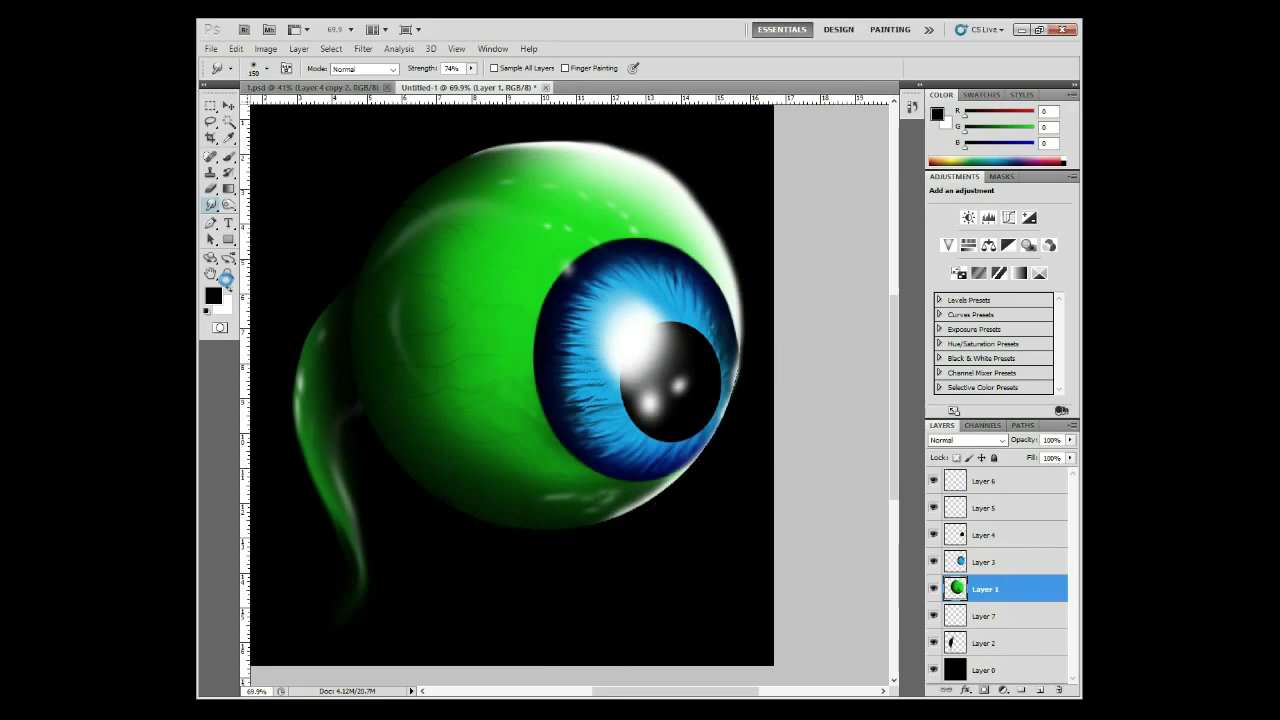
Paint a white glow along the top and right of background Layer 0 with a 900px brush.
key(b)
key(ctrl+minus)
key(ctrl+minus)
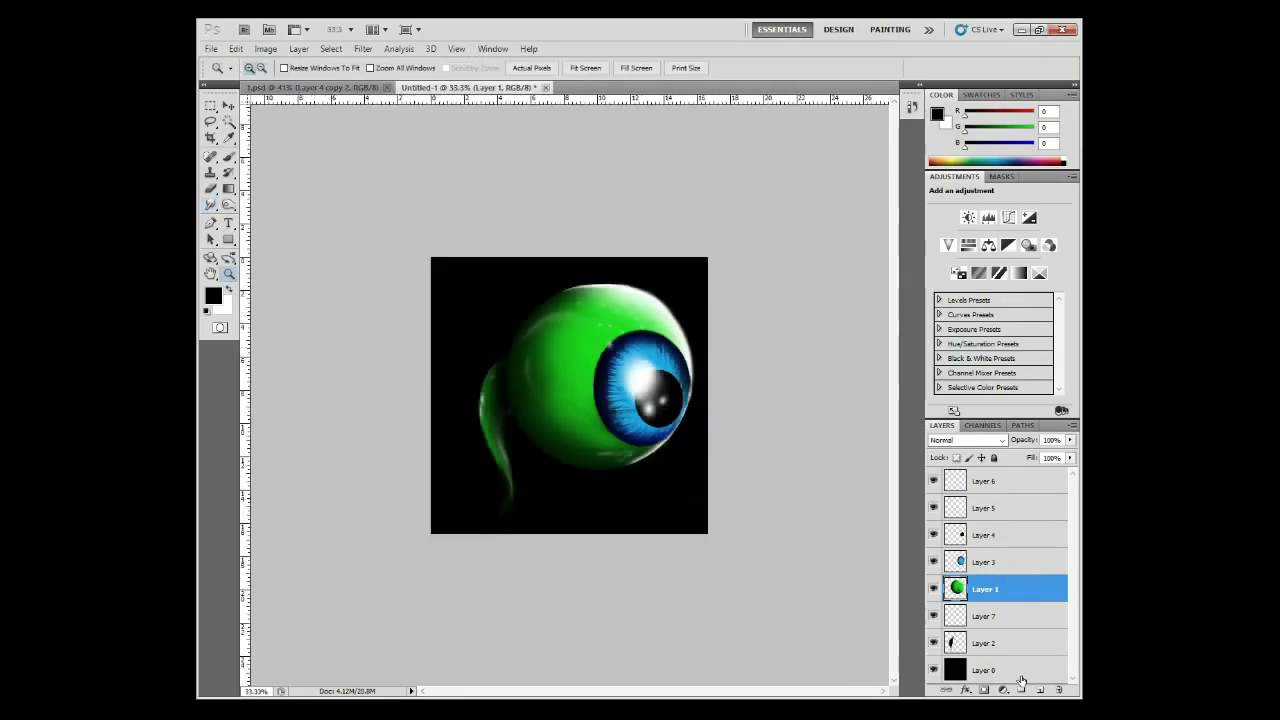
key(alt+bracketleft)
key(alt+bracketleft)
key(alt+bracketleft)
key(x)
key(bracketright)
key(bracketright)
key(bracketright)
mouse_move(636, 304)
mouse_down()
mouse_move(728, 229)
mouse_move(543, 100)
mouse_move(829, 286)
mouse_move(872, 431)
mouse_up()
On a new layer, paint three broad white light streaks with a 1500px brush, erasing the lower-left ones.
click(984, 481)
key(ctrl+shift+alt+n)
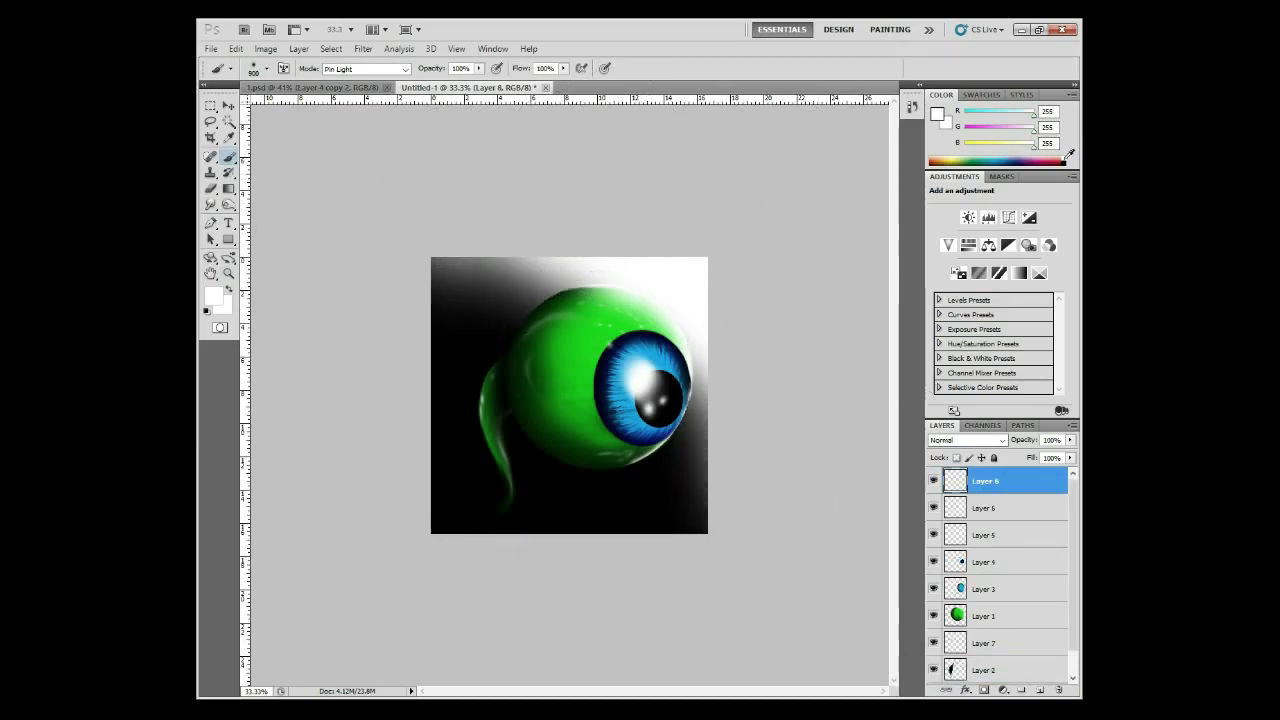
key(z)
key(ctrl+0)
key(ctrl+minus)
key(b)
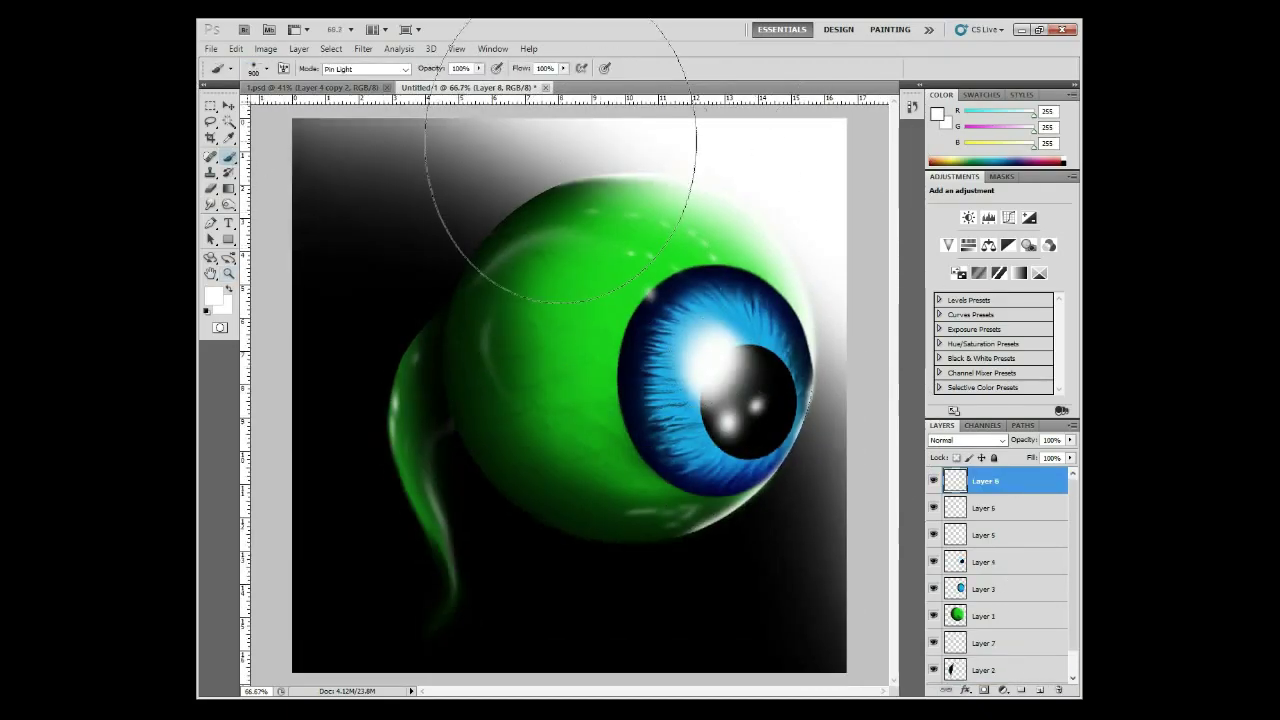
key(bracketright)
key(bracketright)
key(bracketright)
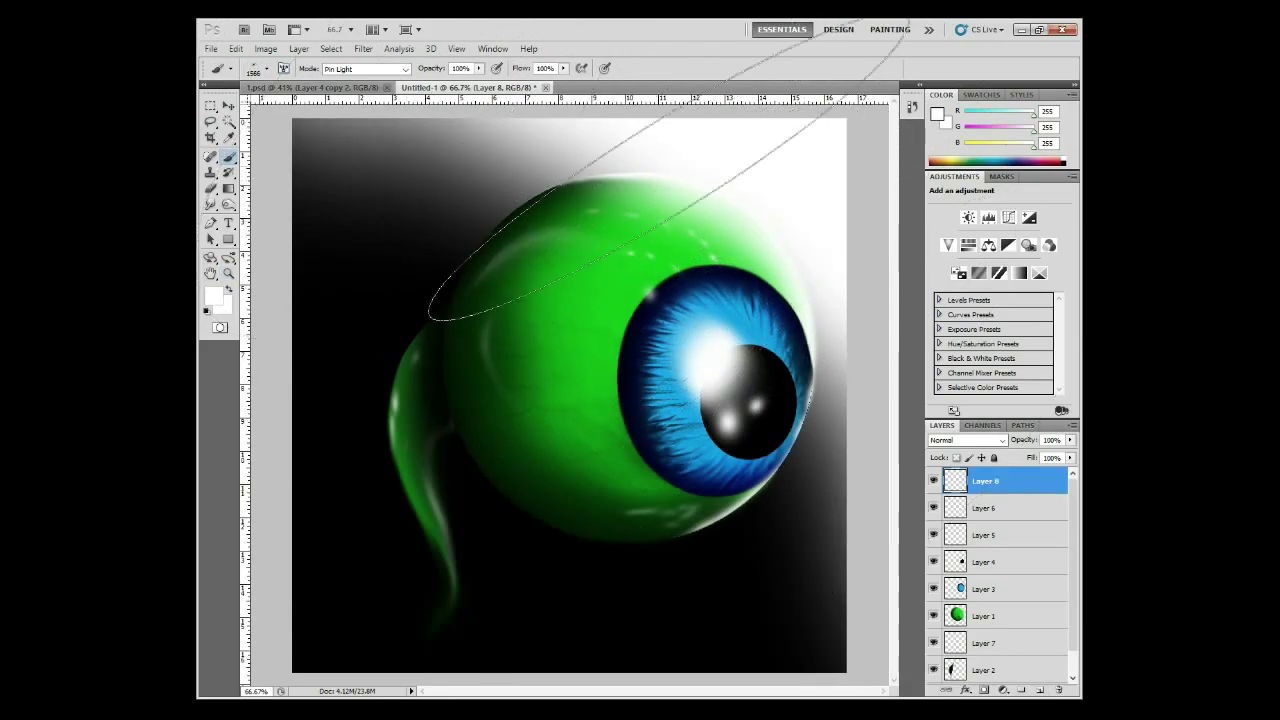
click(570, 262)
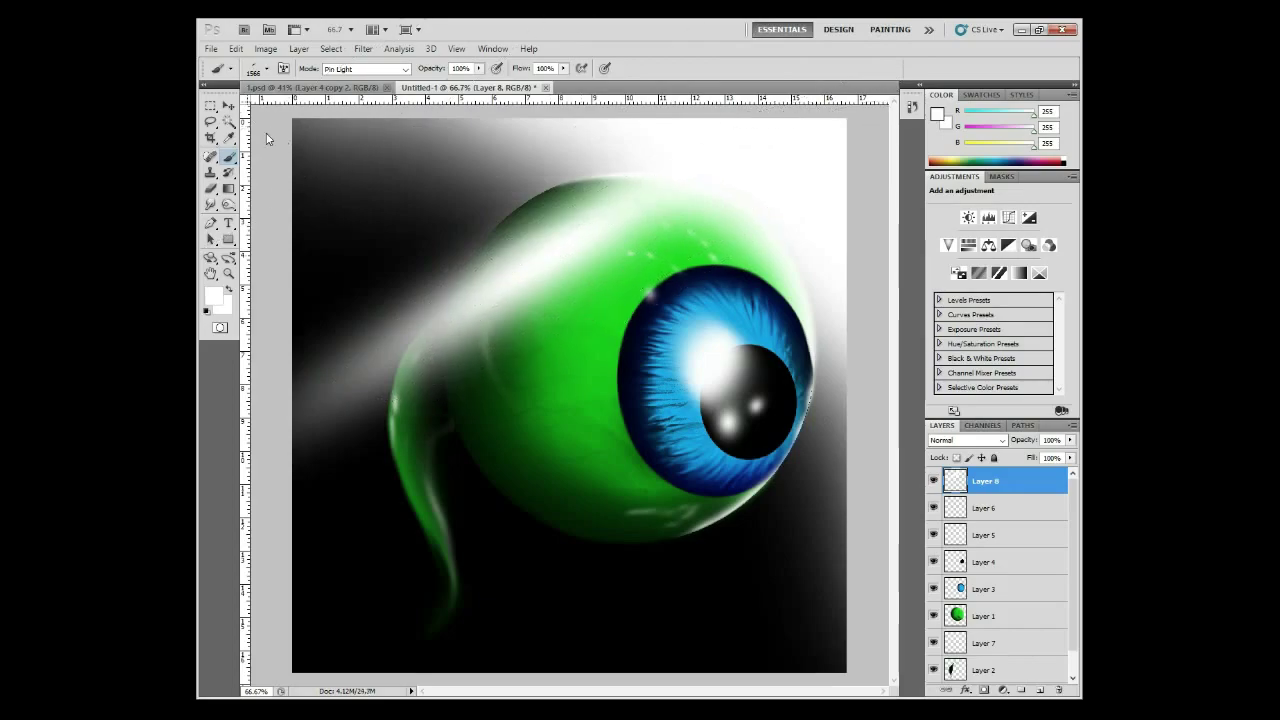
click(725, 430)
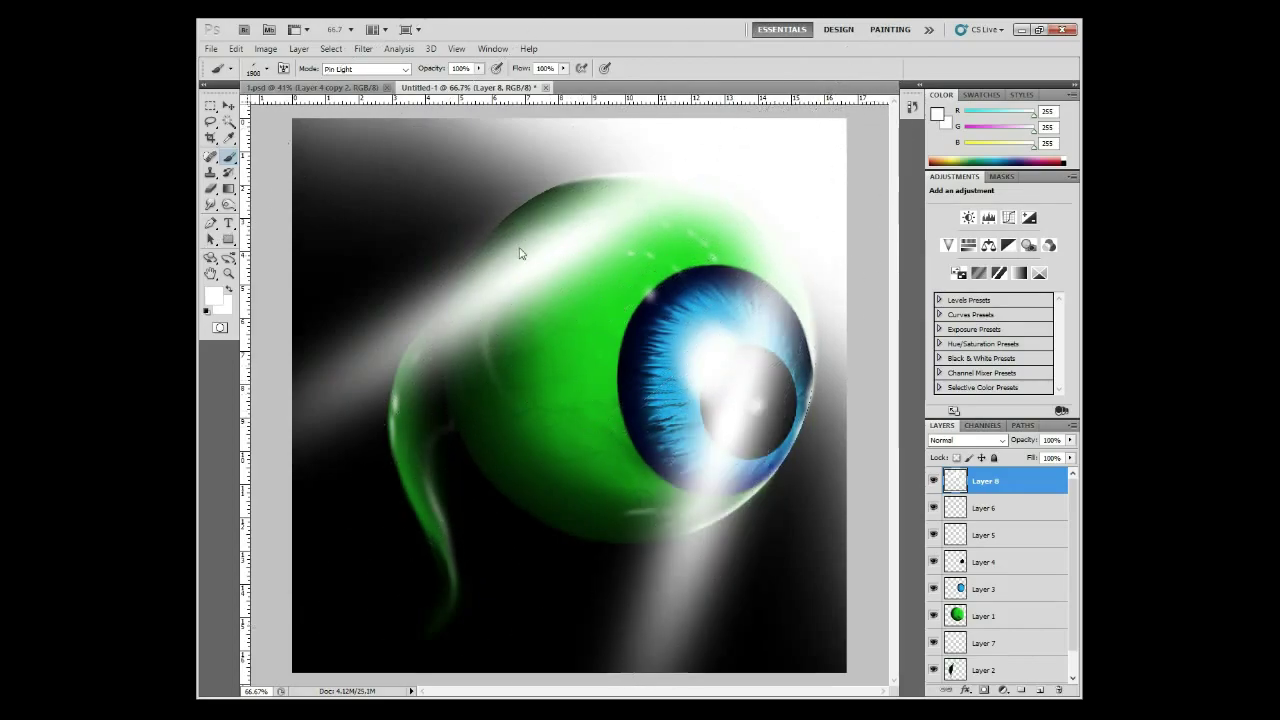
click(515, 420)
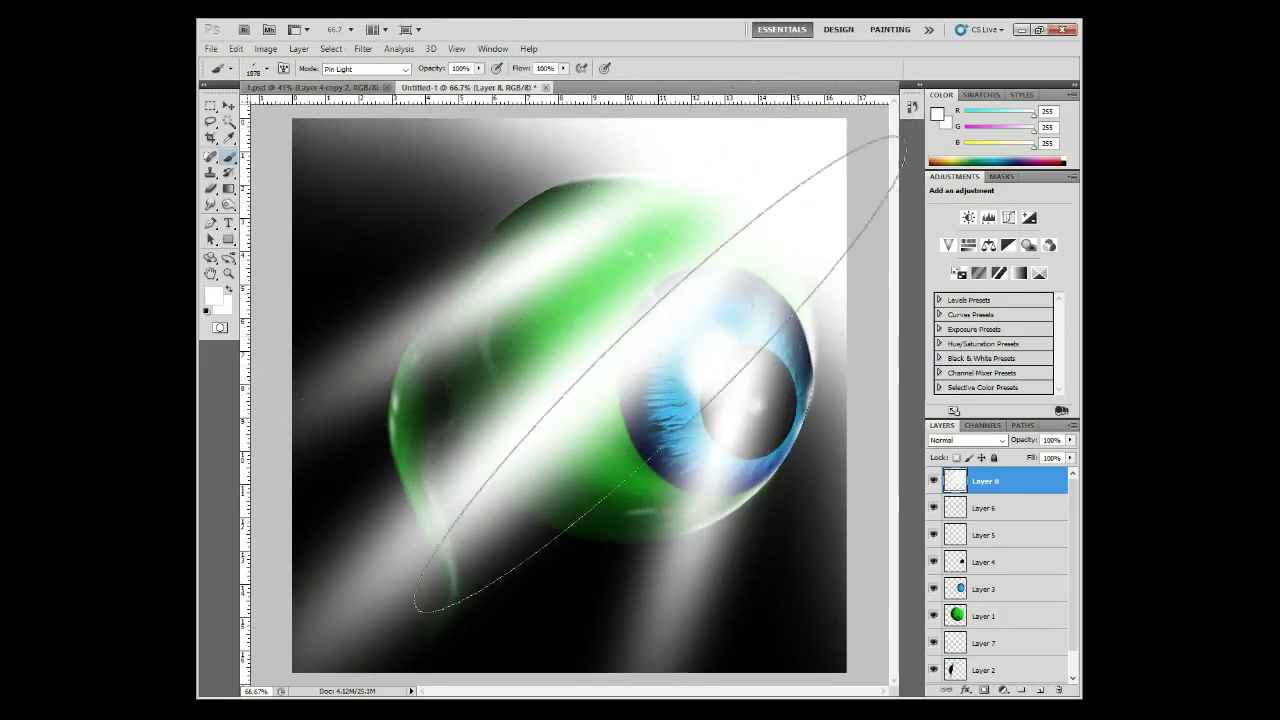
key(e)
mouse_move(310, 400)
mouse_down()
mouse_move(543, 643)
mouse_move(471, 543)
mouse_move(737, 628)
mouse_up()
Lower the light-streak layer's opacity to 39%.
key(3)
key(9)
key(z)
key(ctrl+minus)
key(ctrl+minus)
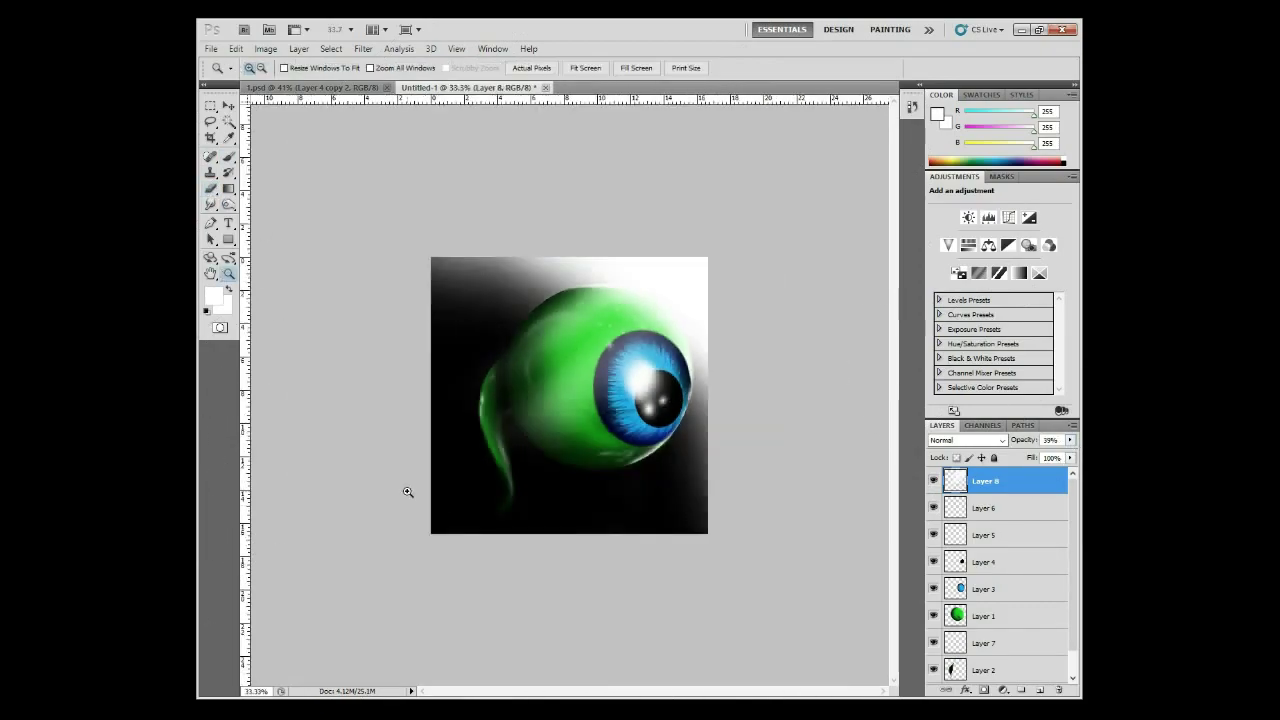
On new Layer 9, paint black over the upper-left and tail with a soft brush, then smudge.
key(ctrl+shift+alt+n)
click(229, 157)
click(1068, 157)
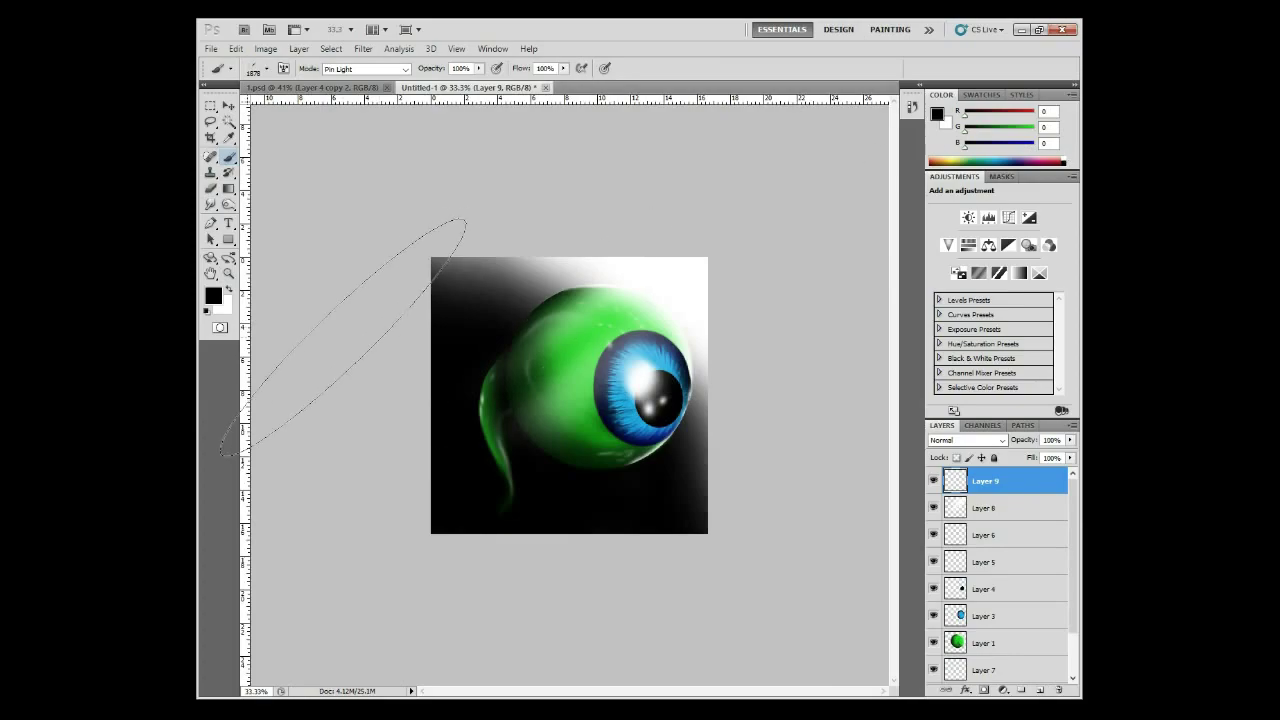
drag(250, 600, 330, 300)
key(bracketleft)
key(bracketleft)
key(bracketleft)
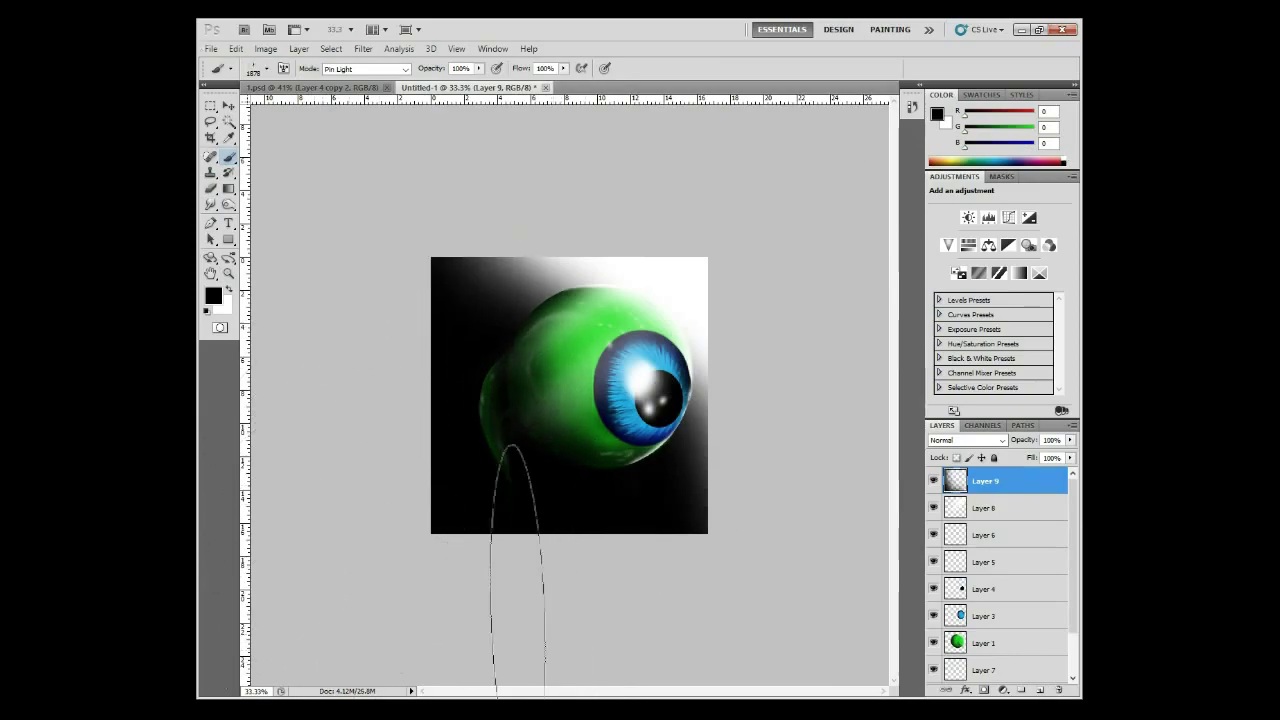
key(bracketleft)
key(bracketleft)
key(bracketleft)
key(bracketleft)
key(bracketleft)
key(bracketleft)
key(bracketleft)
key(bracketleft)
key(bracketleft)
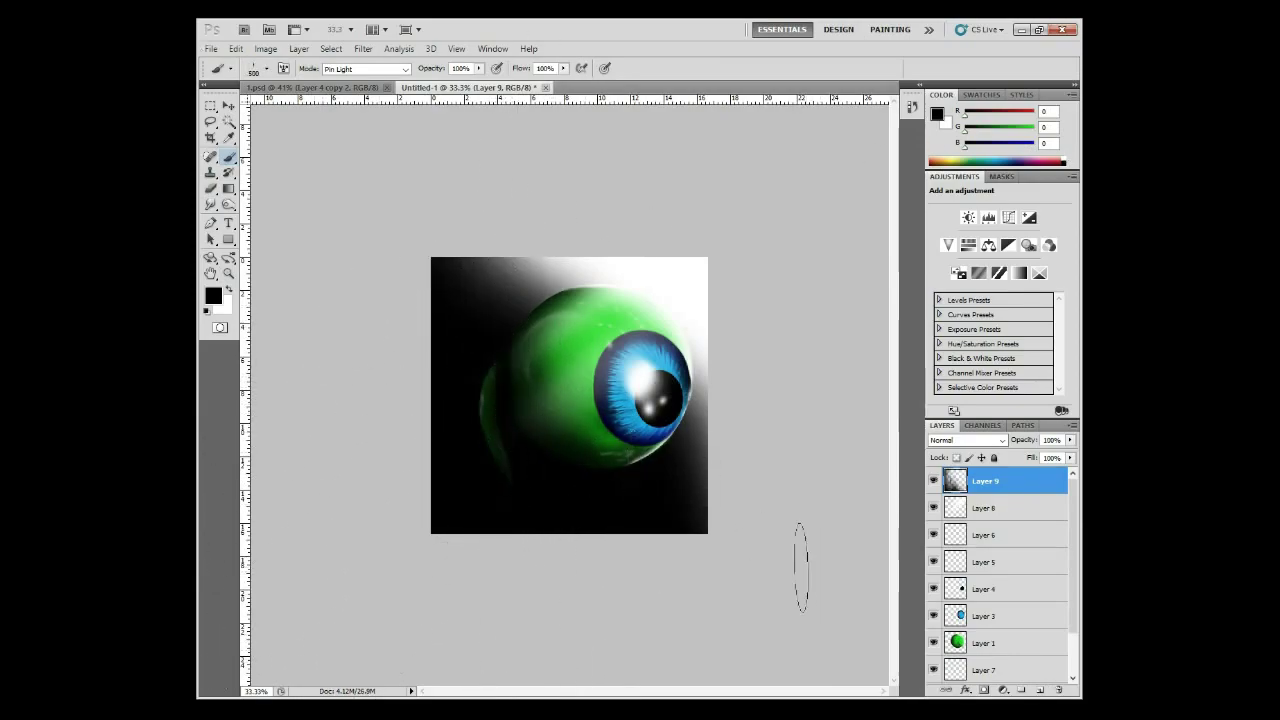
click(210, 204)
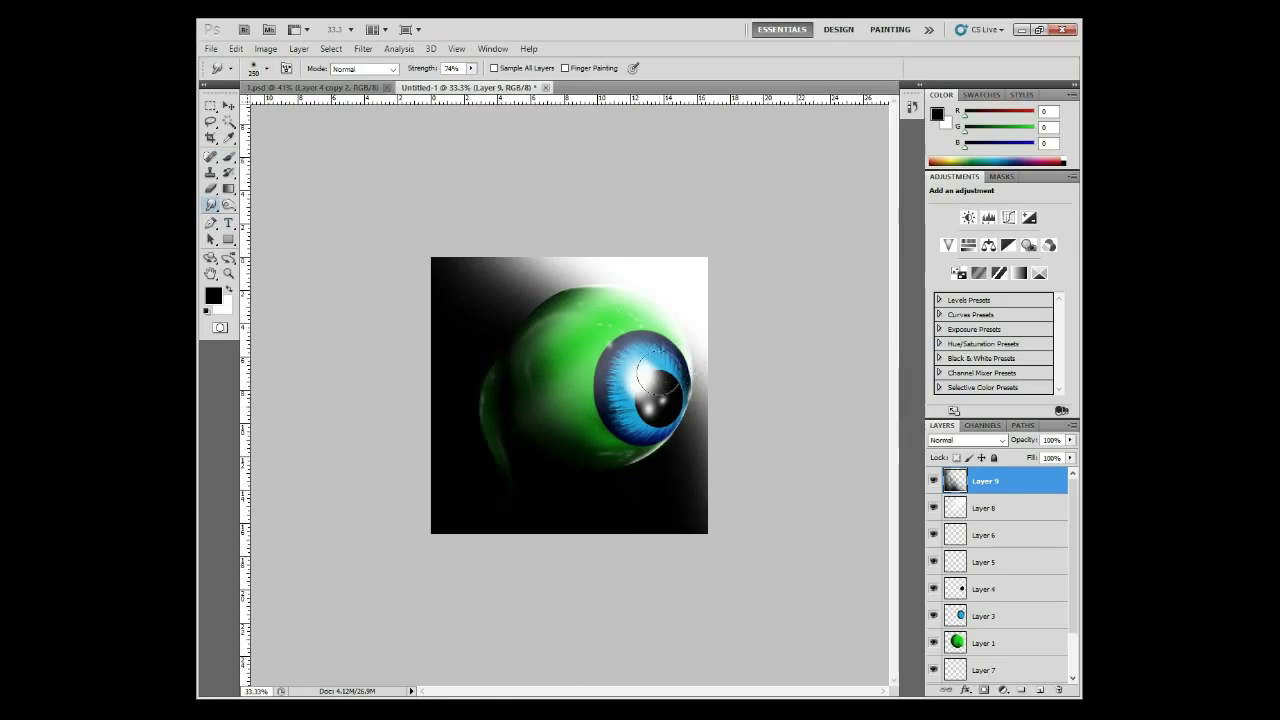
Merge all visible layers into one, zoom in on the eye, and close the 1.psd document.
key(ctrl+shift+e)
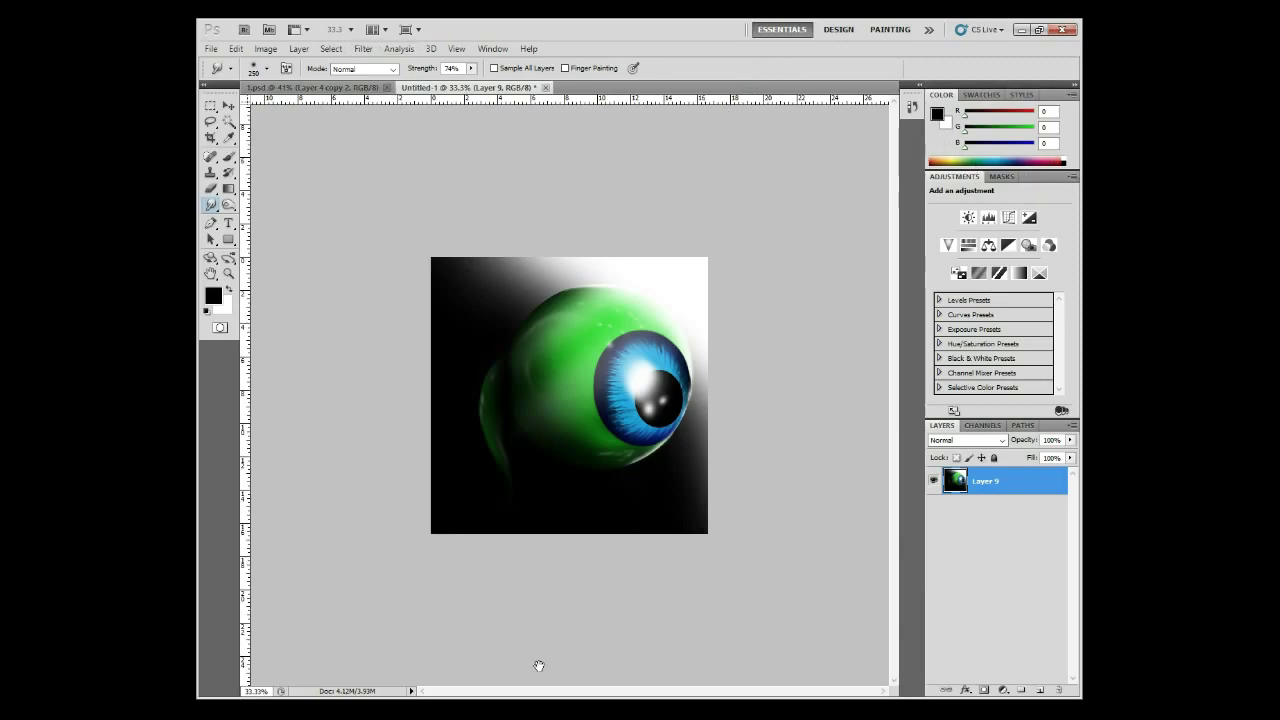
click(229, 273)
drag(432, 258, 728, 555)
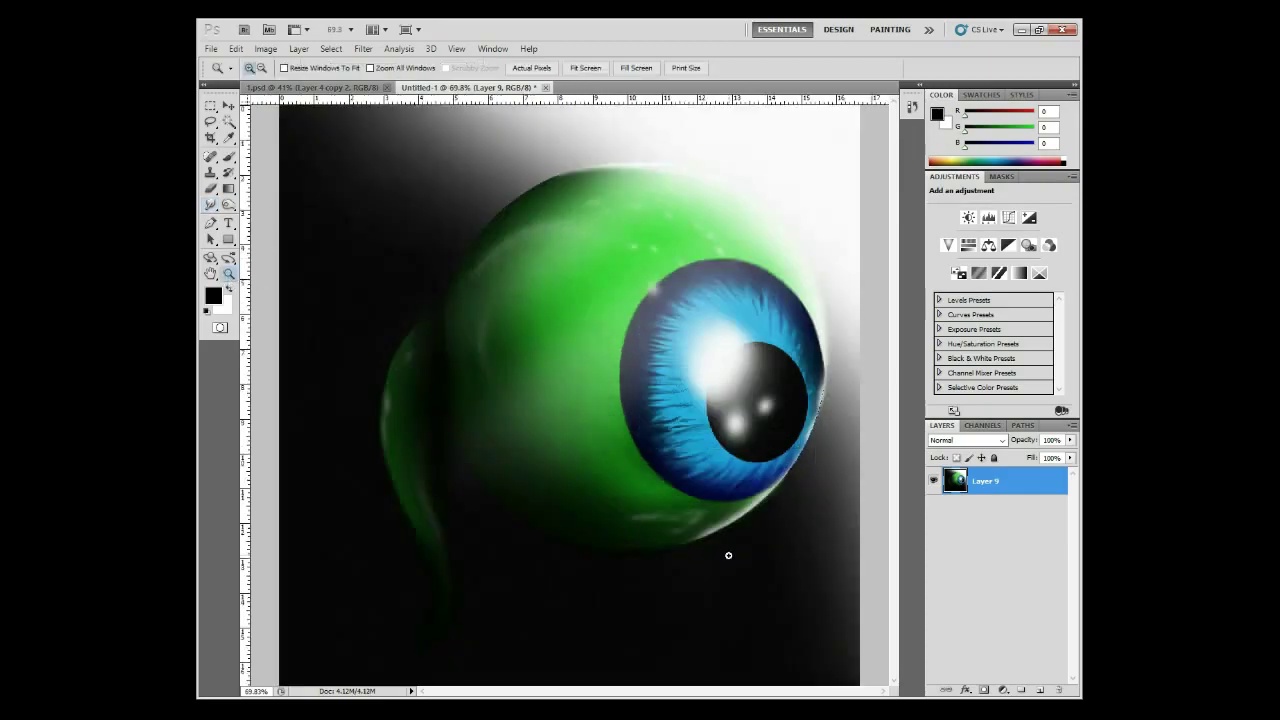
click(282, 88)
click(387, 87)
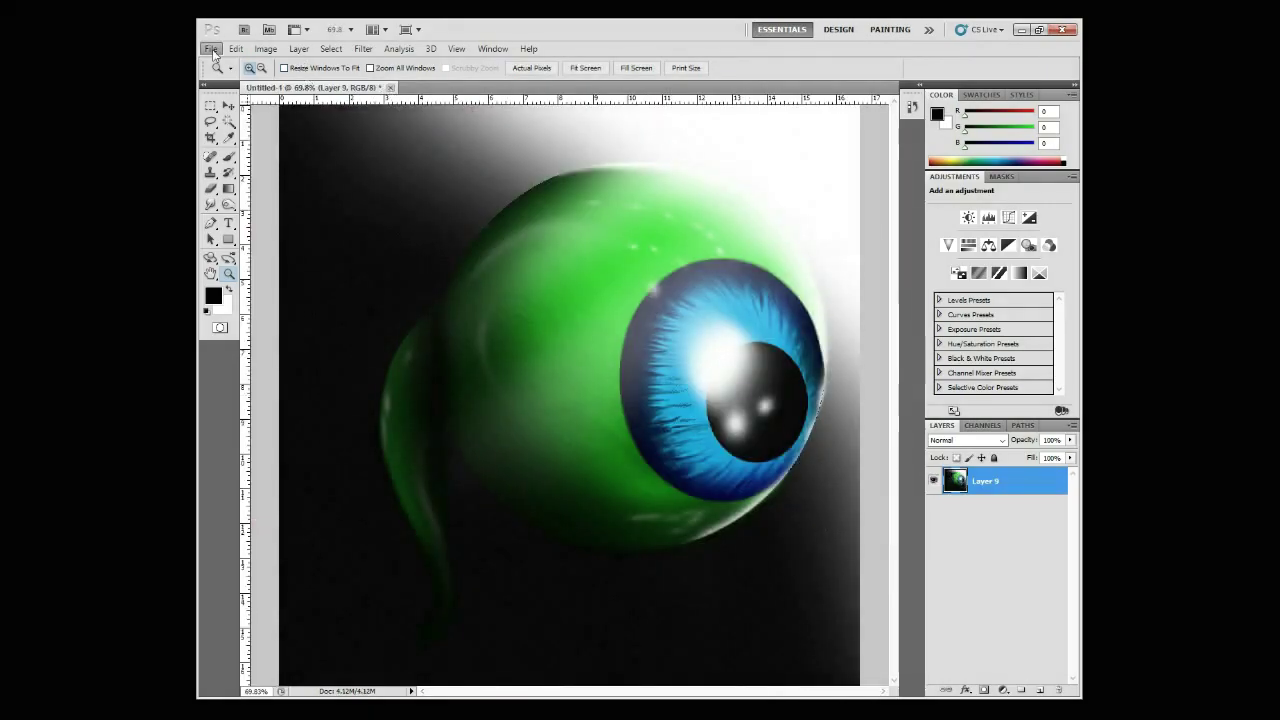